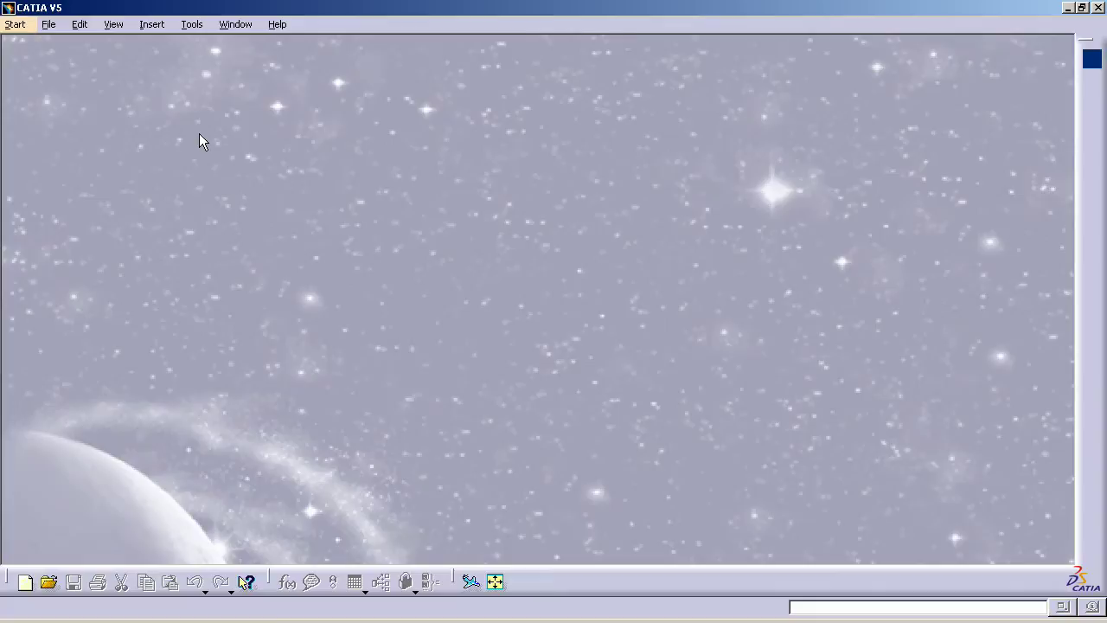
# Create a new part, Part1, in Part Design and open the CATIA V5 Help
pyautogui.click(16, 24)
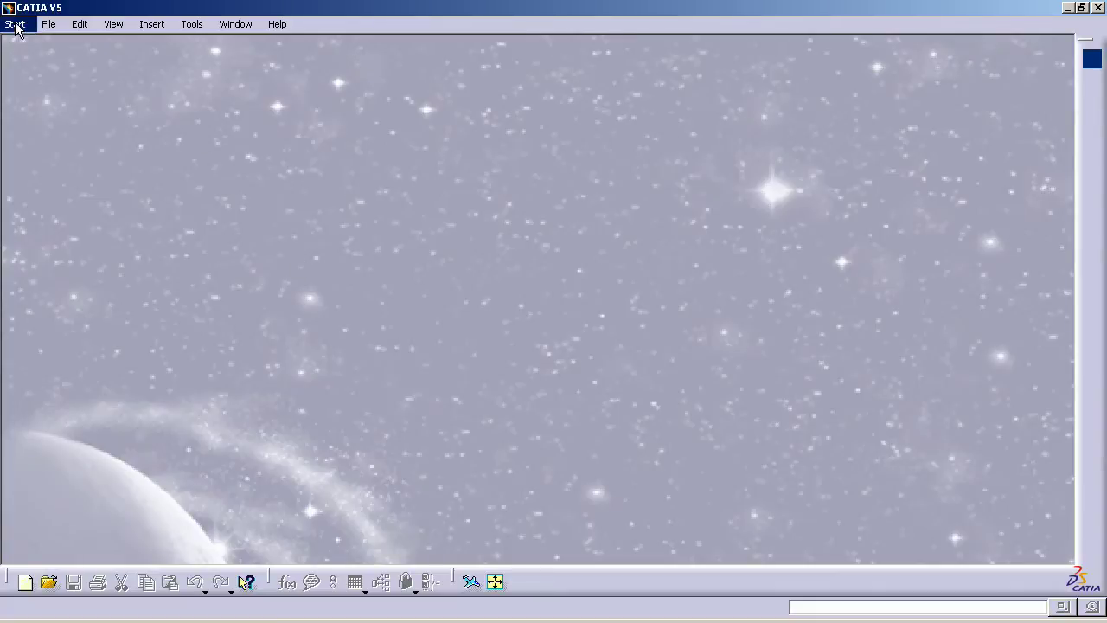
pyautogui.moveTo(77, 66)
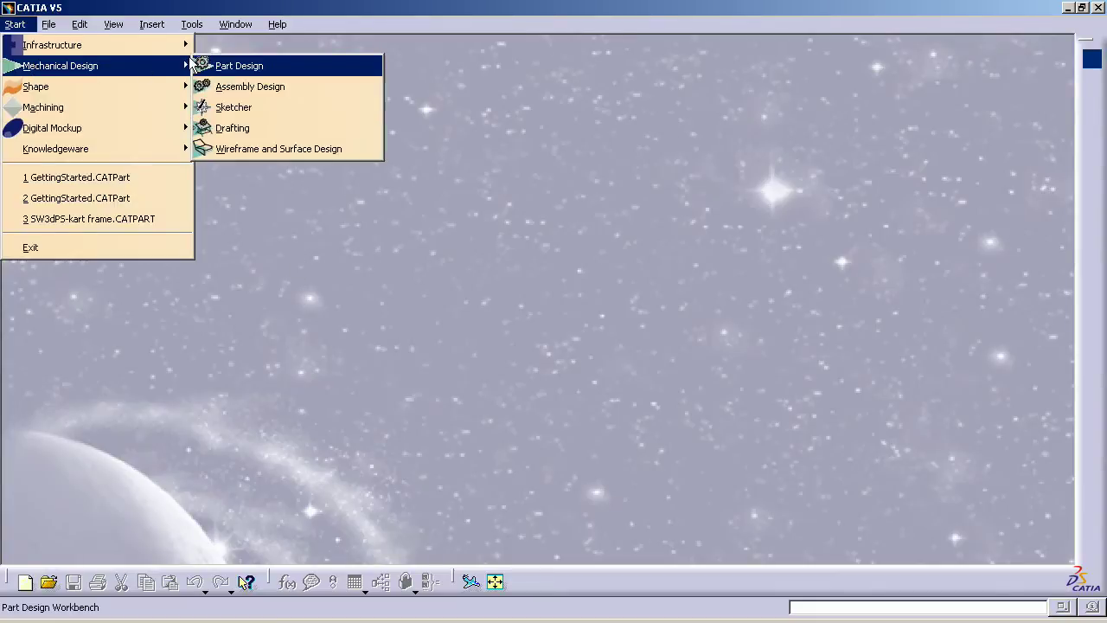
pyautogui.click(251, 64)
pyautogui.click(817, 497)
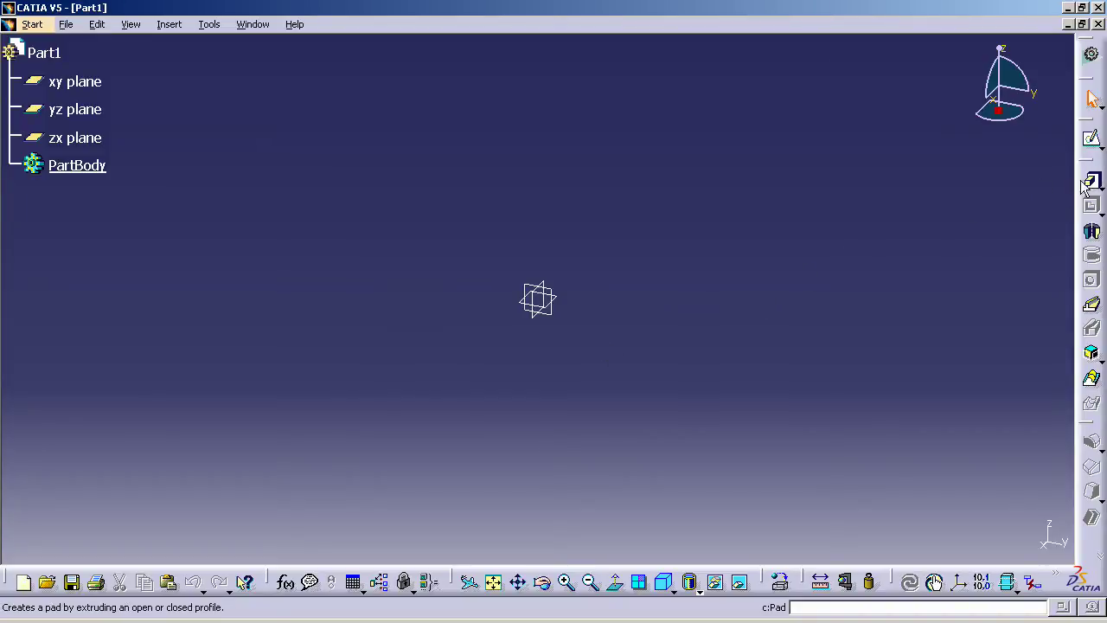
pyautogui.click(295, 25)
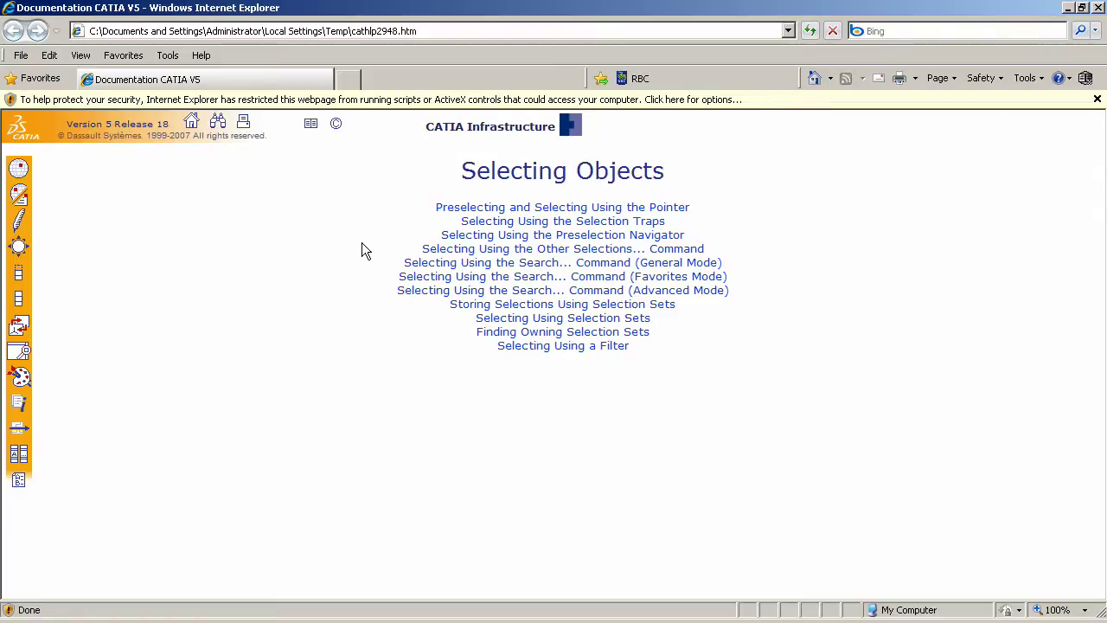
# Allow the help page's blocked content in Internet Explorer
pyautogui.click(279, 100)
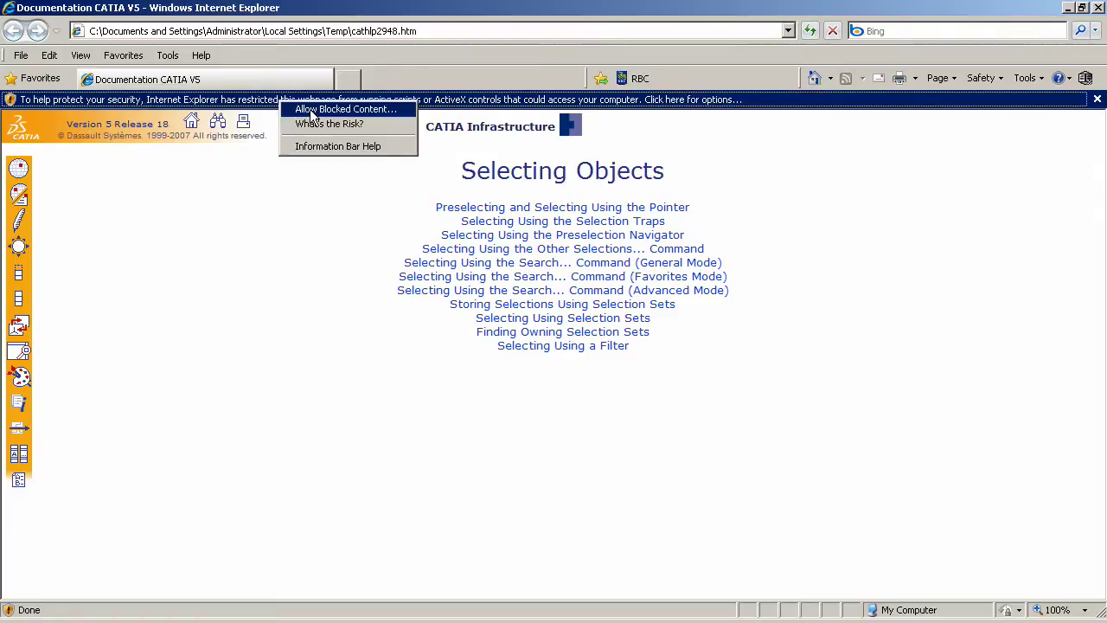
pyautogui.click(355, 110)
pyautogui.click(519, 367)
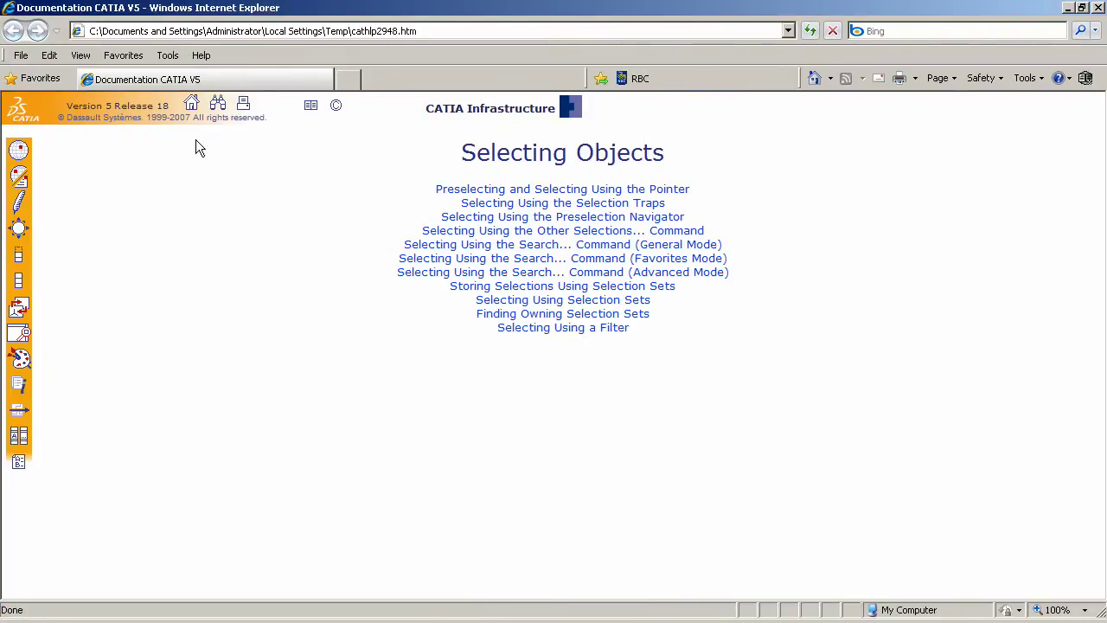
# Go to the documentation home and open the Part Design User's Guide
pyautogui.click(192, 103)
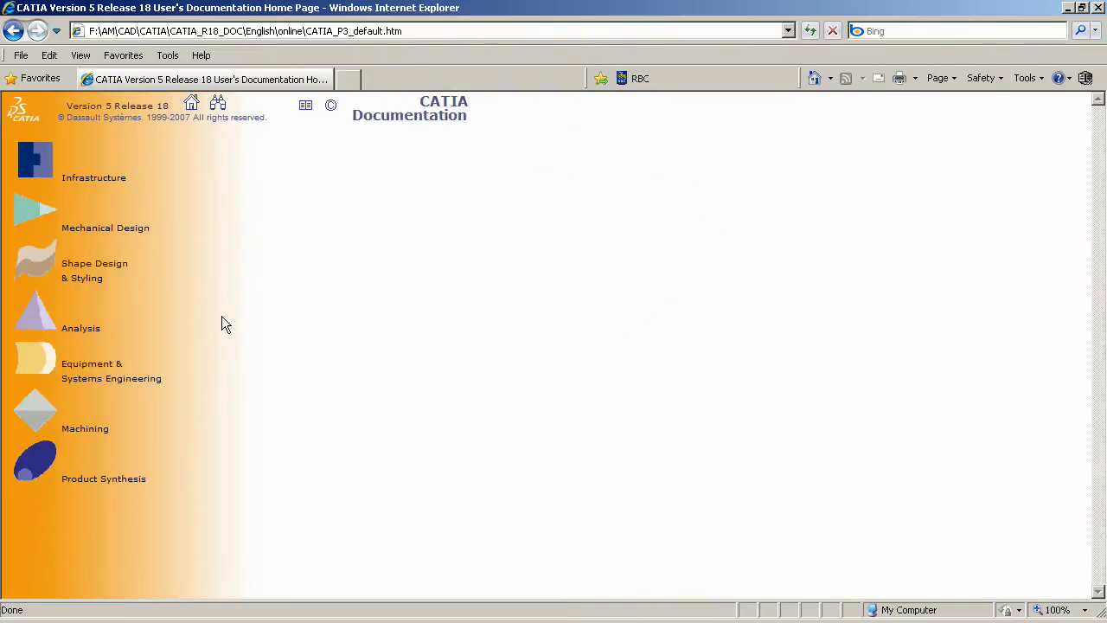
pyautogui.moveTo(139, 236)
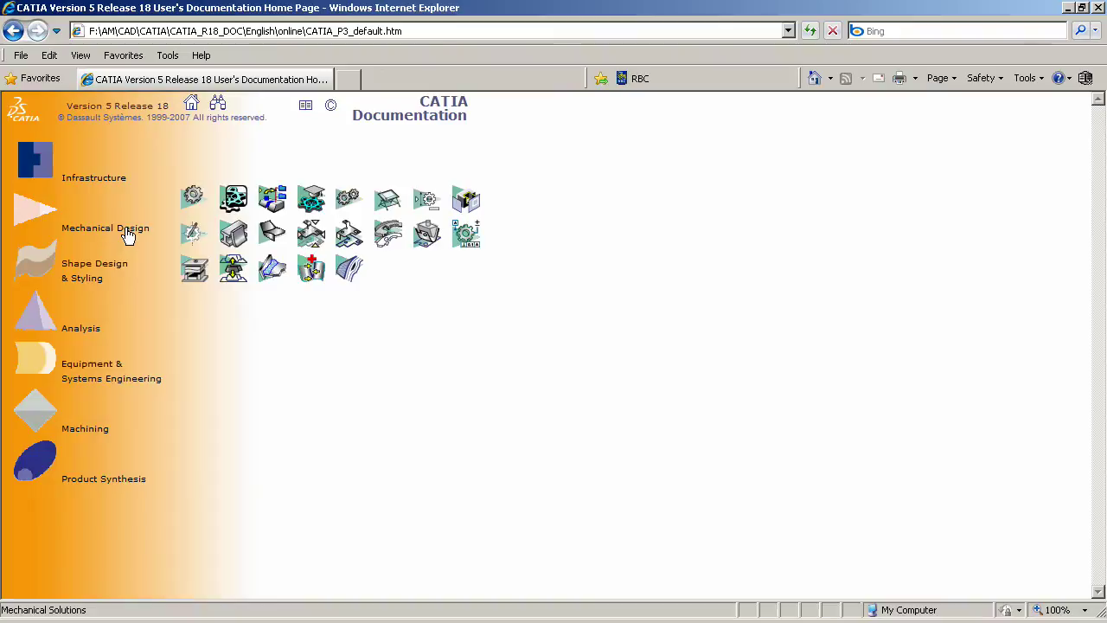
pyautogui.click(192, 199)
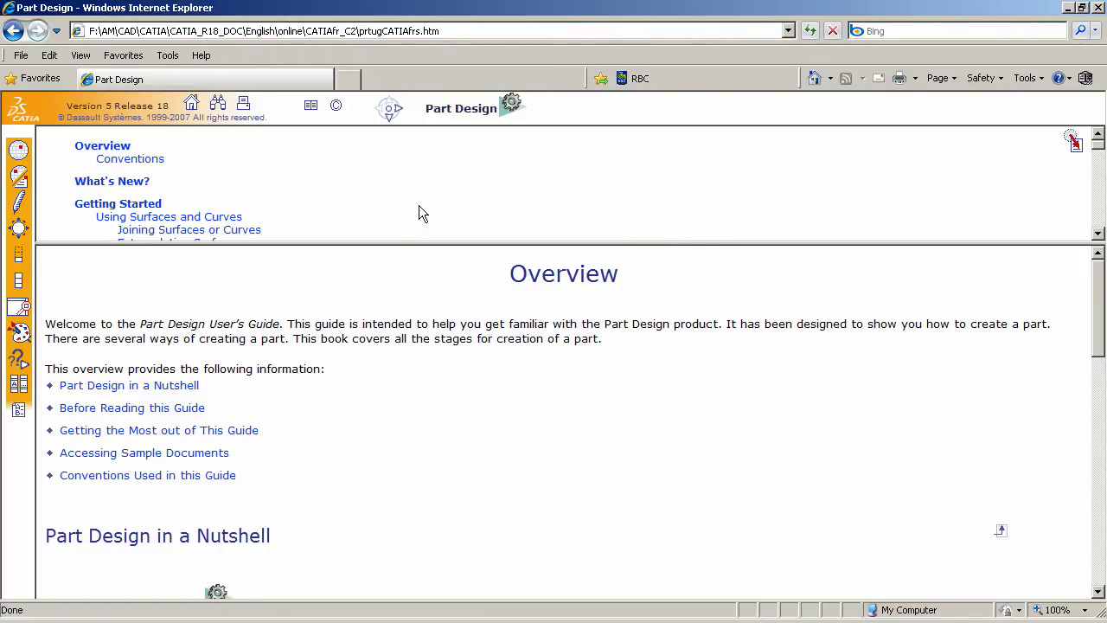
pyautogui.scroll(-3, 413, 209)
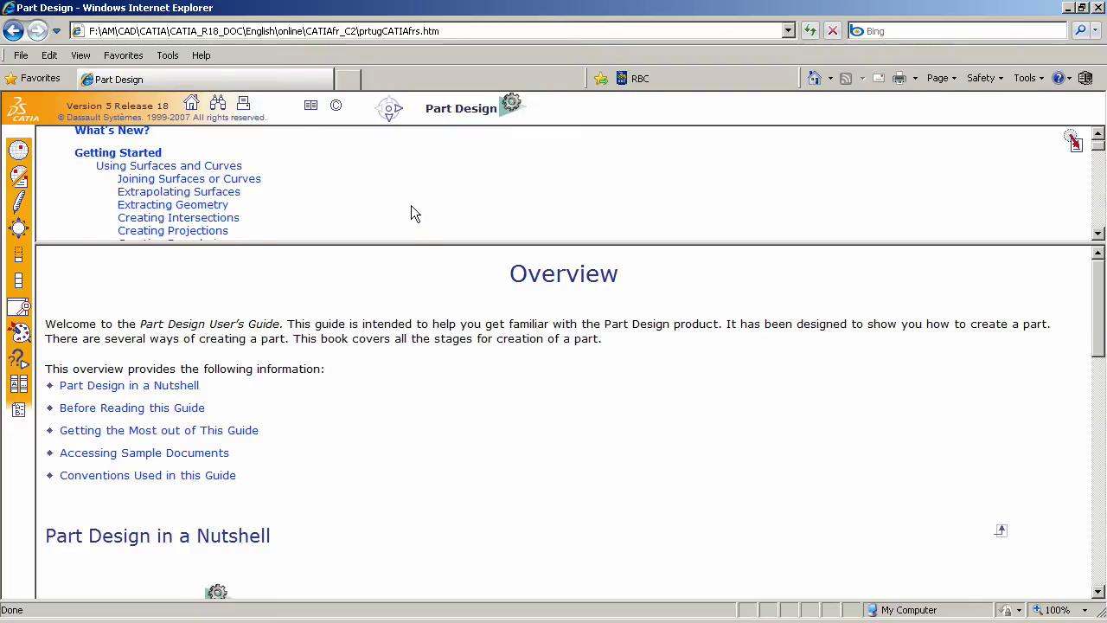
# Open the Creating a Pad topic and skim through the page
pyautogui.click(155, 202)
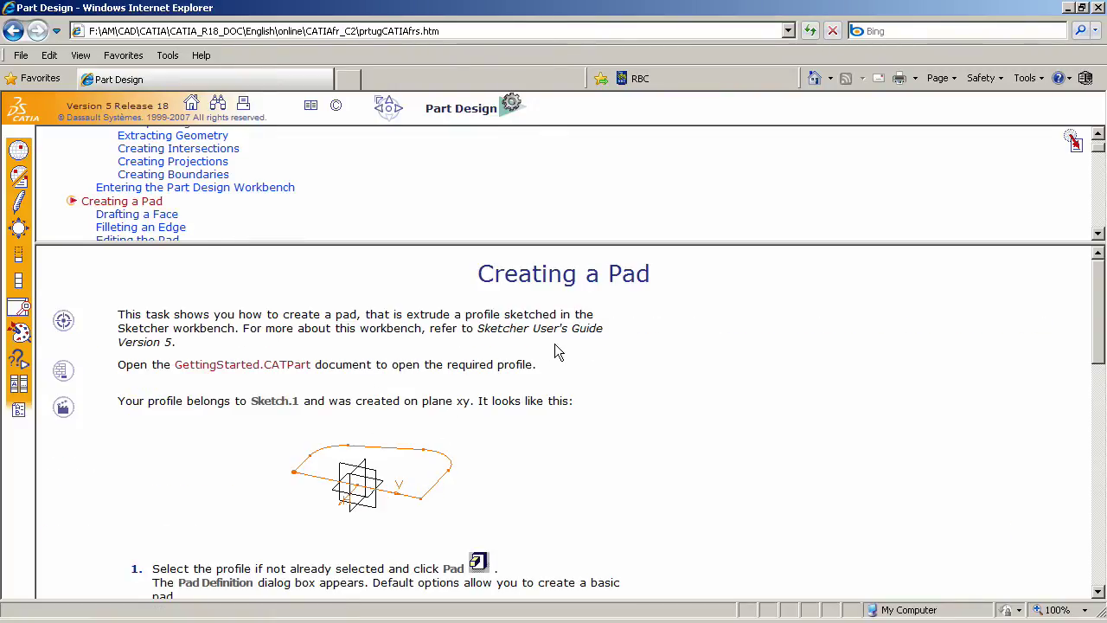
pyautogui.scroll(-7, 555, 344)
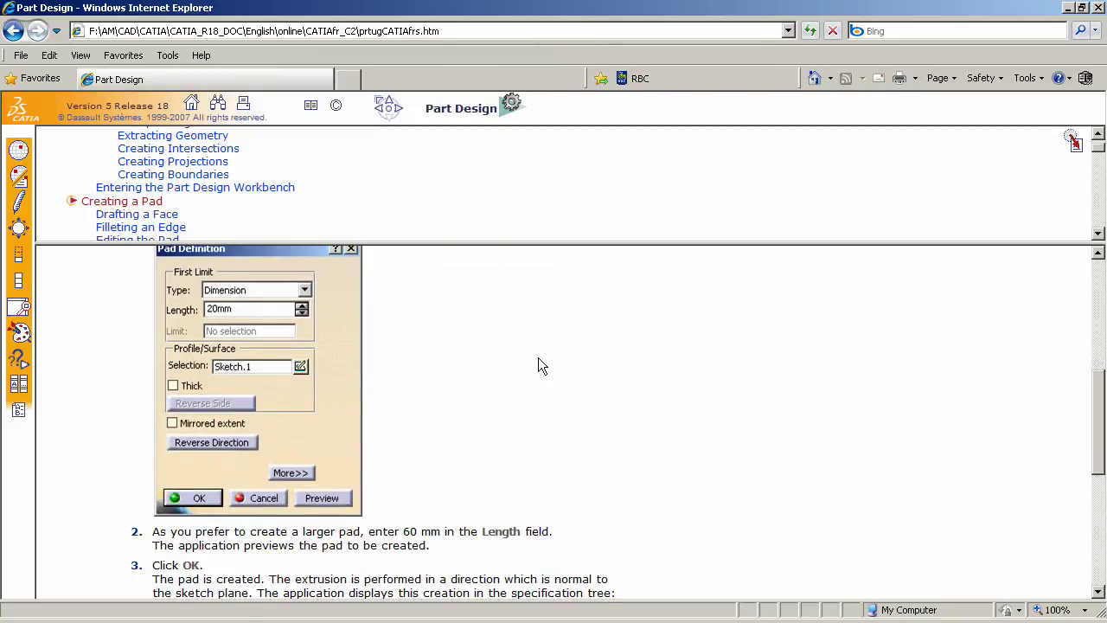
pyautogui.scroll(-3, 538, 366)
pyautogui.scroll(9, 522, 380)
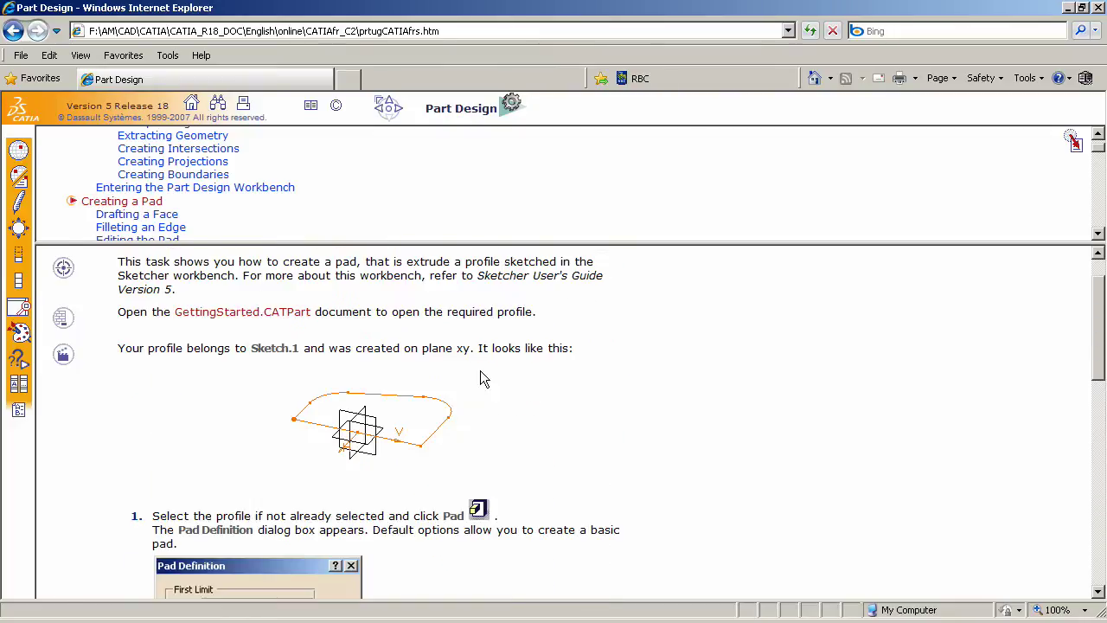
pyautogui.scroll(1, 483, 378)
# Open the GettingStarted.CATPart sample document from the topic's link
pyautogui.click(307, 365)
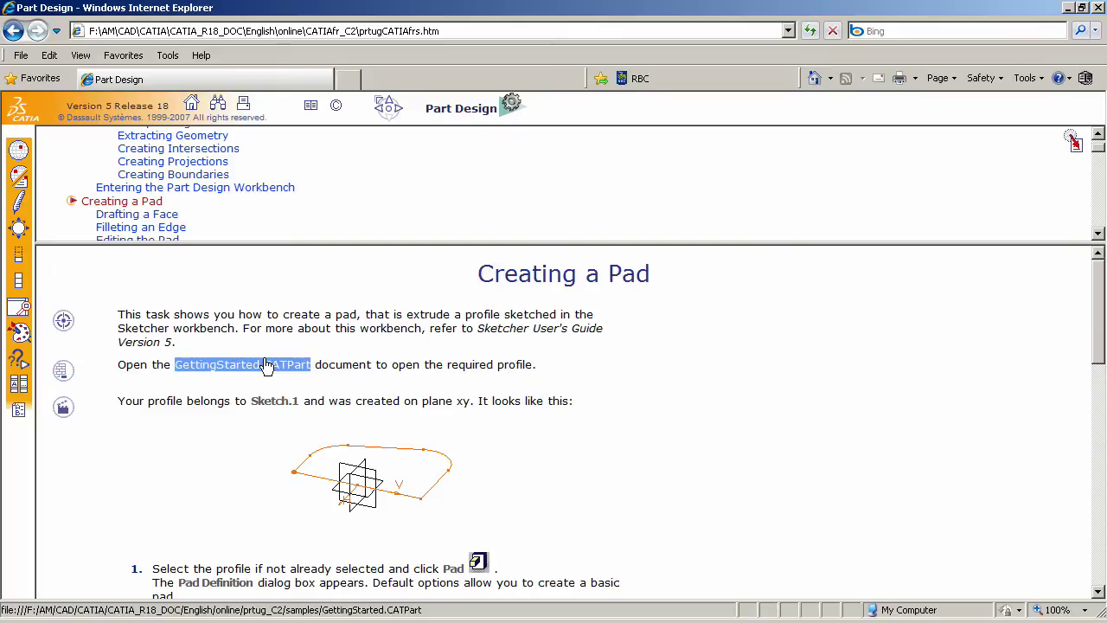
pyautogui.click(216, 372)
pyautogui.click(524, 321)
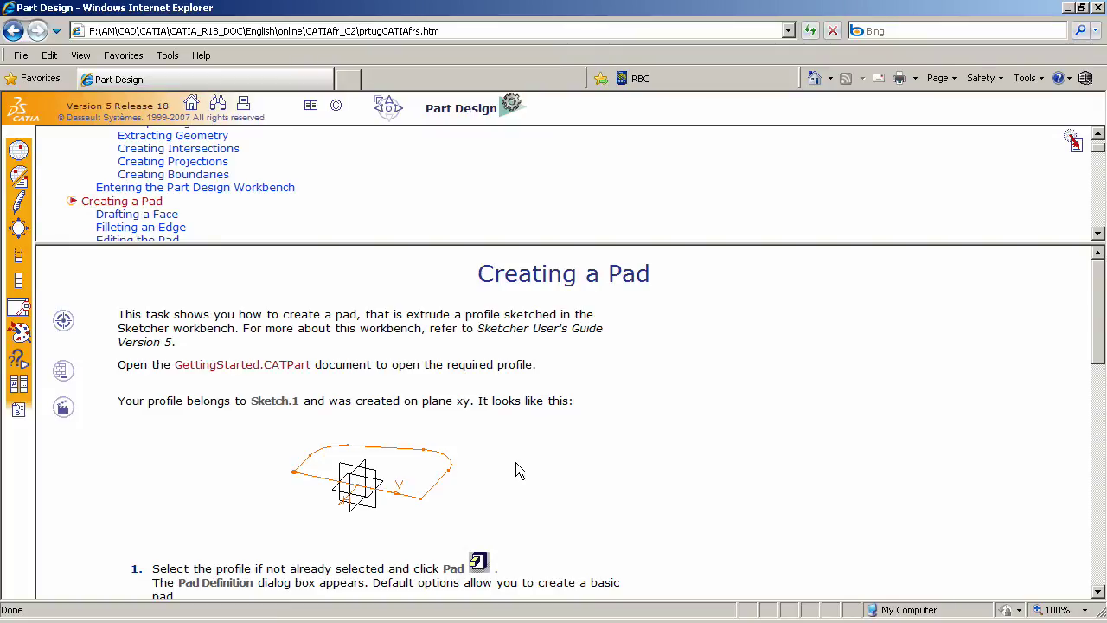
# In GettingStarted.CATPart, leave the sketcher and rotate to view Sketch.1 in 3-D
pyautogui.hotkey('alt', 'Tab')
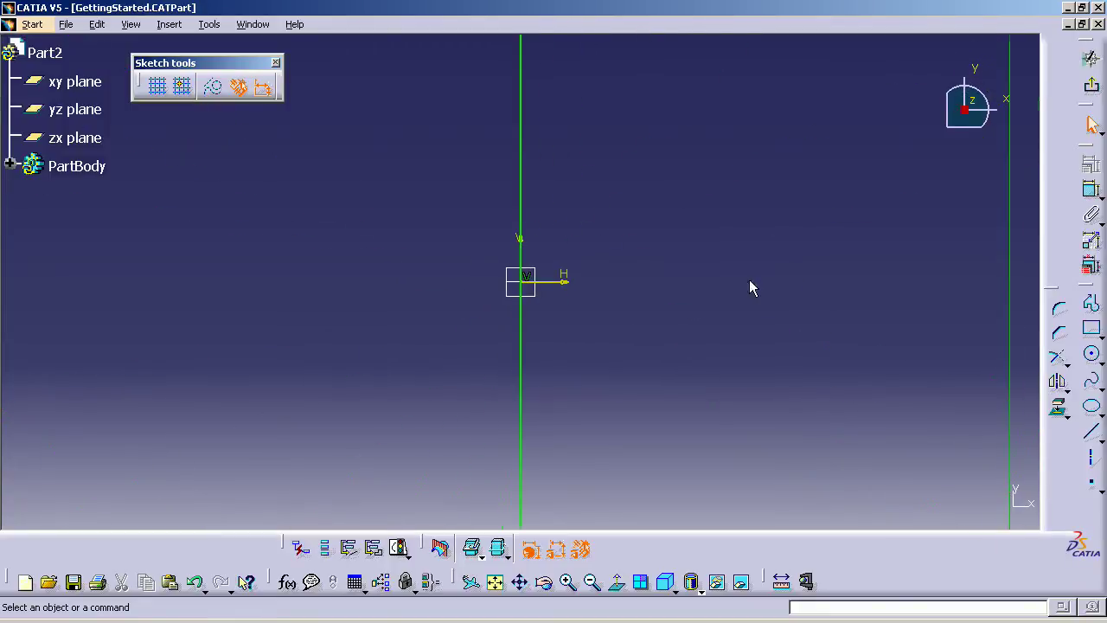
pyautogui.moveTo(750, 281)
pyautogui.mouseDown(button='middle')
pyautogui.moveTo(660, 250)
pyautogui.moveTo(522, 237)
pyautogui.moveTo(566, 502)
pyautogui.moveTo(608, 309)
pyautogui.moveTo(648, 324)
pyautogui.moveTo(675, 383)
pyautogui.mouseUp(button='middle')
pyautogui.click(1090, 91)
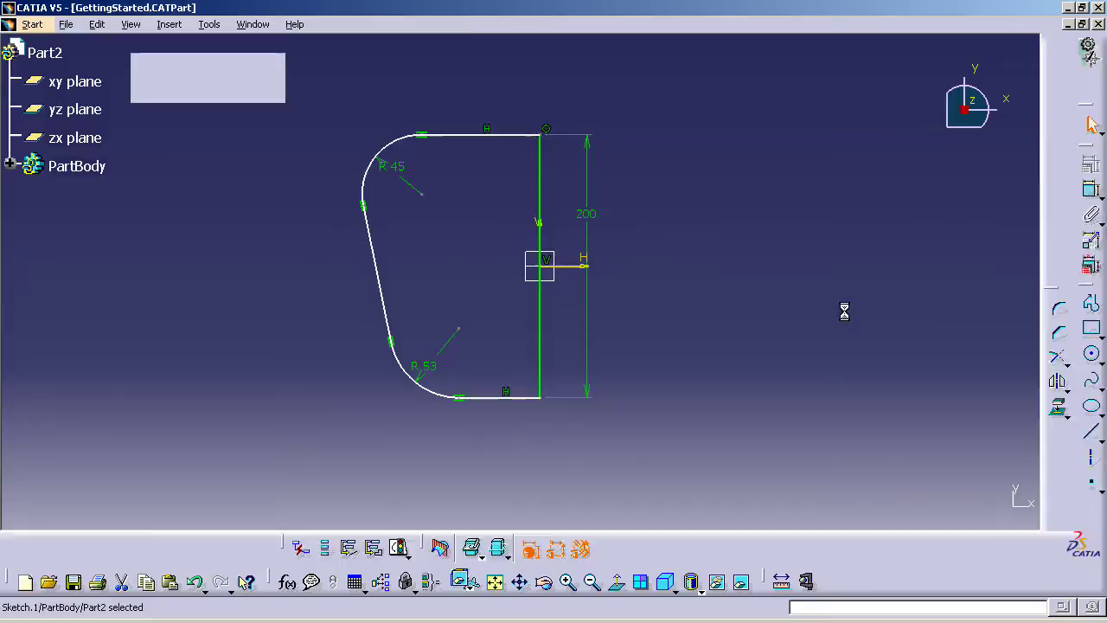
pyautogui.moveTo(803, 353)
pyautogui.mouseDown(button='middle')
pyautogui.moveTo(736, 407)
pyautogui.moveTo(719, 462)
pyautogui.mouseUp(button='middle')
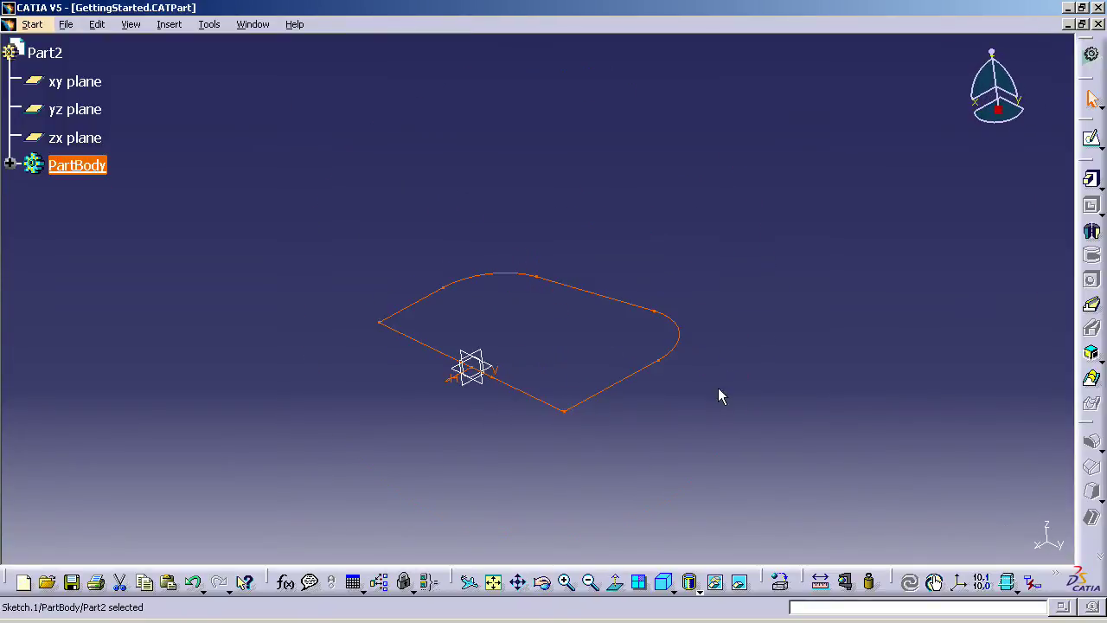
# Check the pad instructions in the help page, then start a Pad on Sketch.1
pyautogui.hotkey('alt', 'Tab')
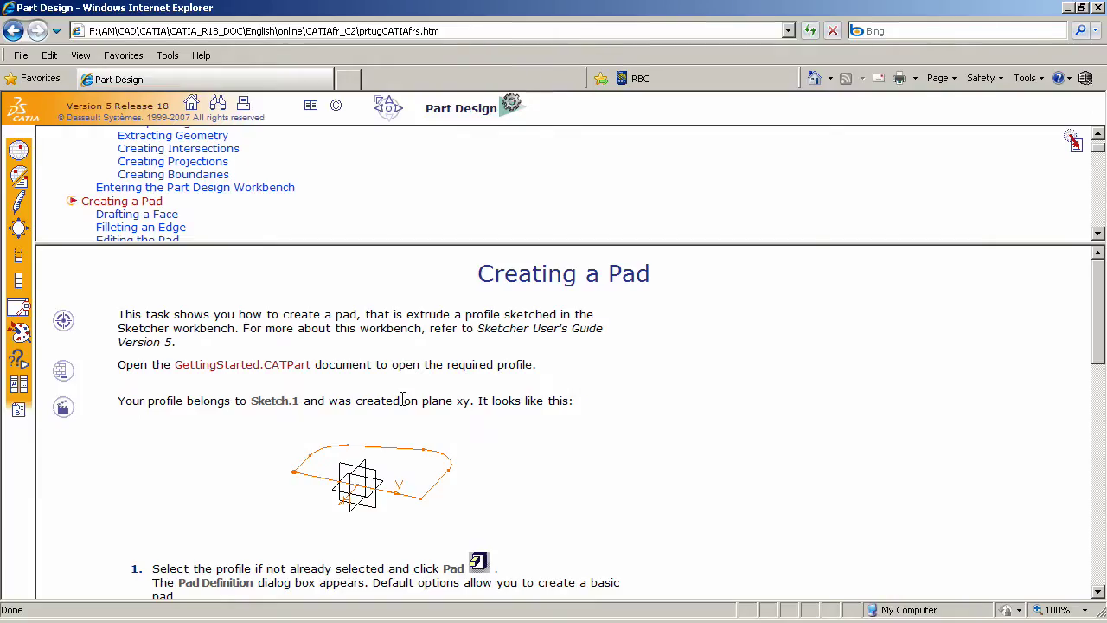
pyautogui.scroll(-2, 579, 381)
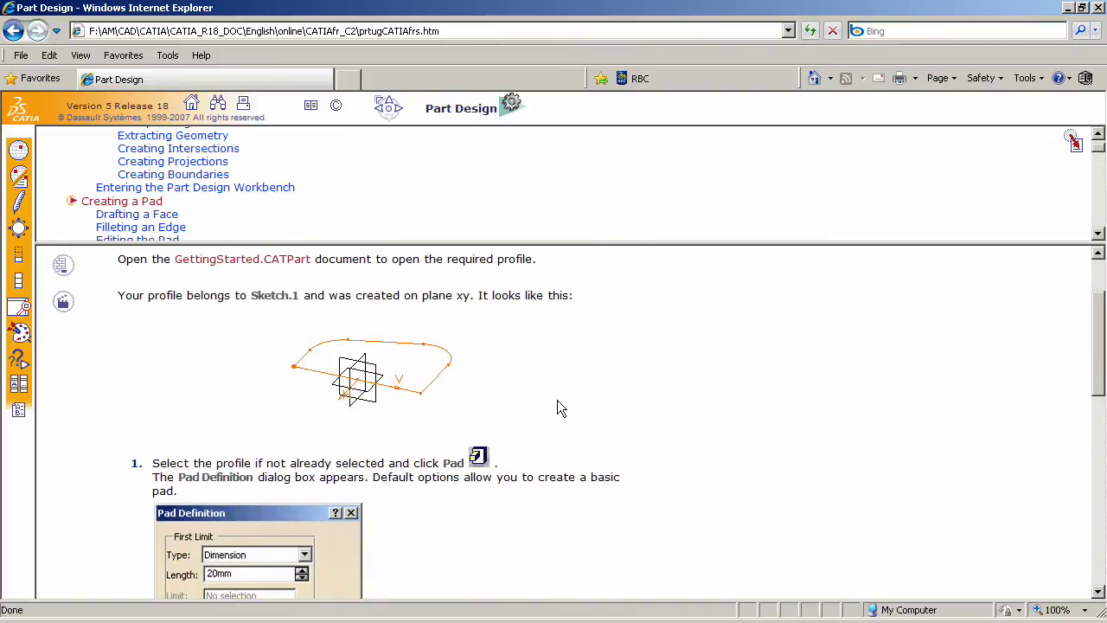
pyautogui.scroll(-1, 557, 405)
pyautogui.hotkey('alt', 'Tab')
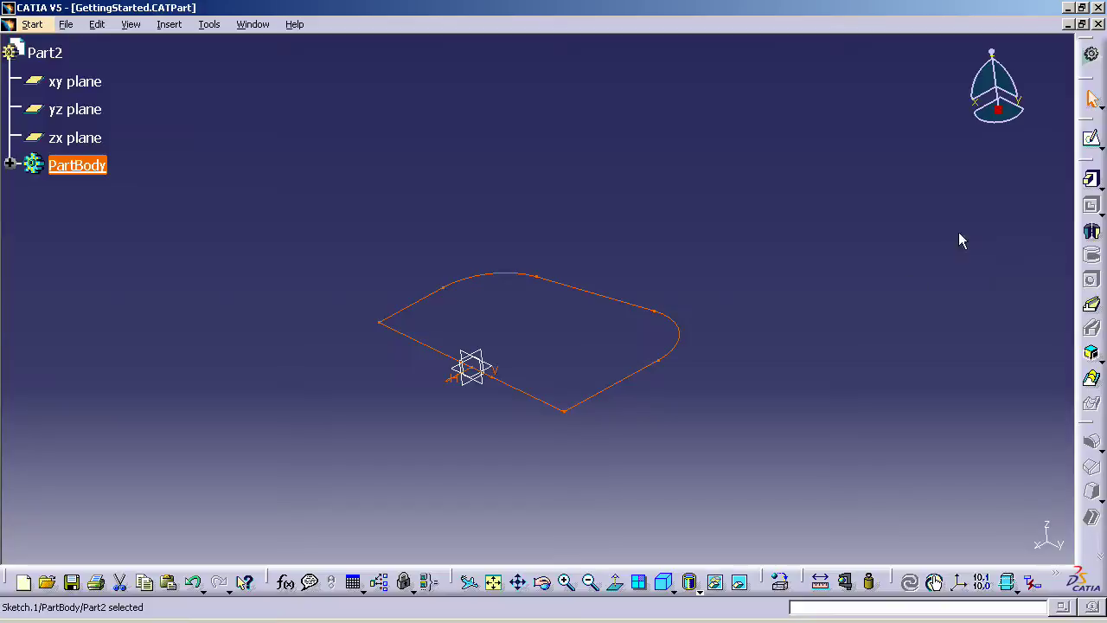
pyautogui.click(1092, 182)
# Preview and confirm the 20mm pad of Sketch.1, then clear the selection
pyautogui.moveTo(631, 429); pyautogui.dragTo(597, 433, button='middle')
pyautogui.moveTo(936, 343); pyautogui.dragTo(861, 253)
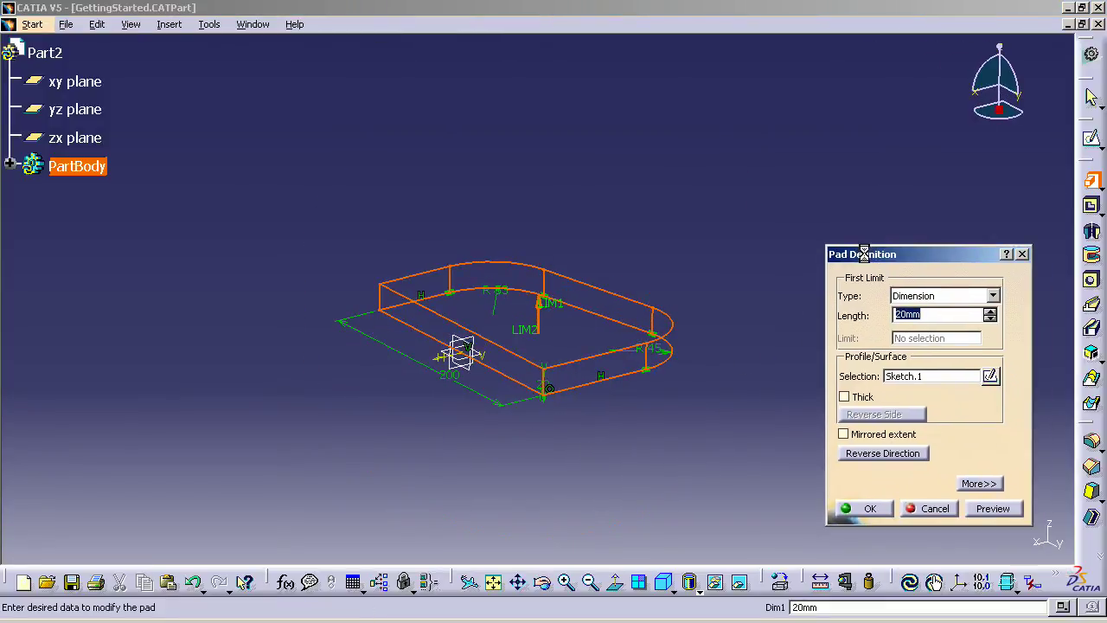
pyautogui.click(992, 509)
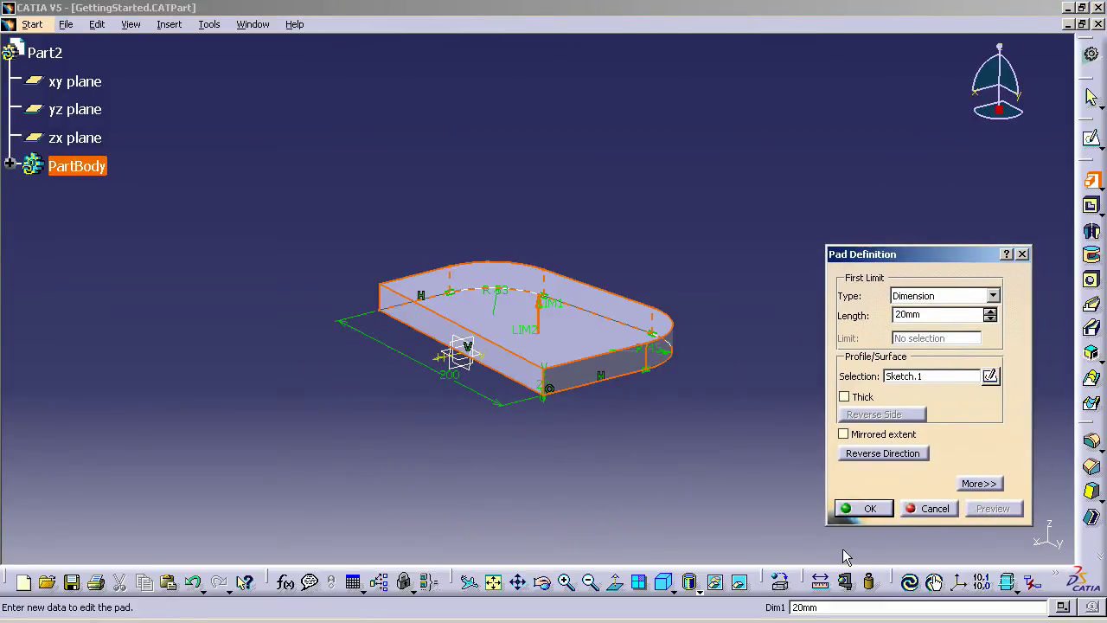
pyautogui.moveTo(651, 362)
pyautogui.mouseDown(button='middle')
pyautogui.moveTo(628, 414)
pyautogui.moveTo(644, 379)
pyautogui.mouseUp(button='middle')
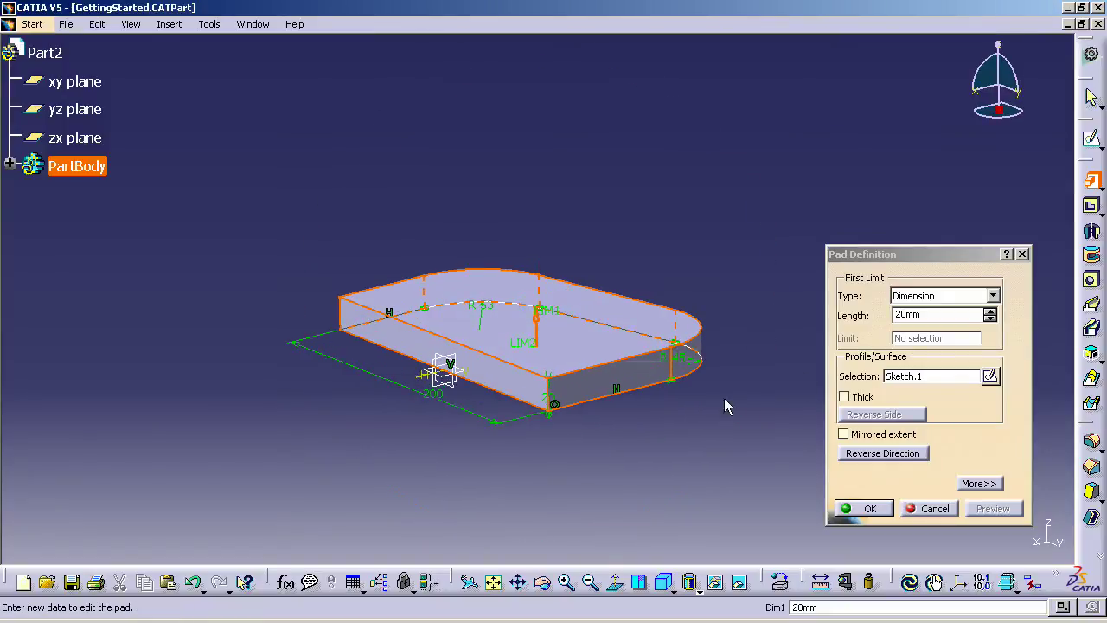
pyautogui.click(870, 509)
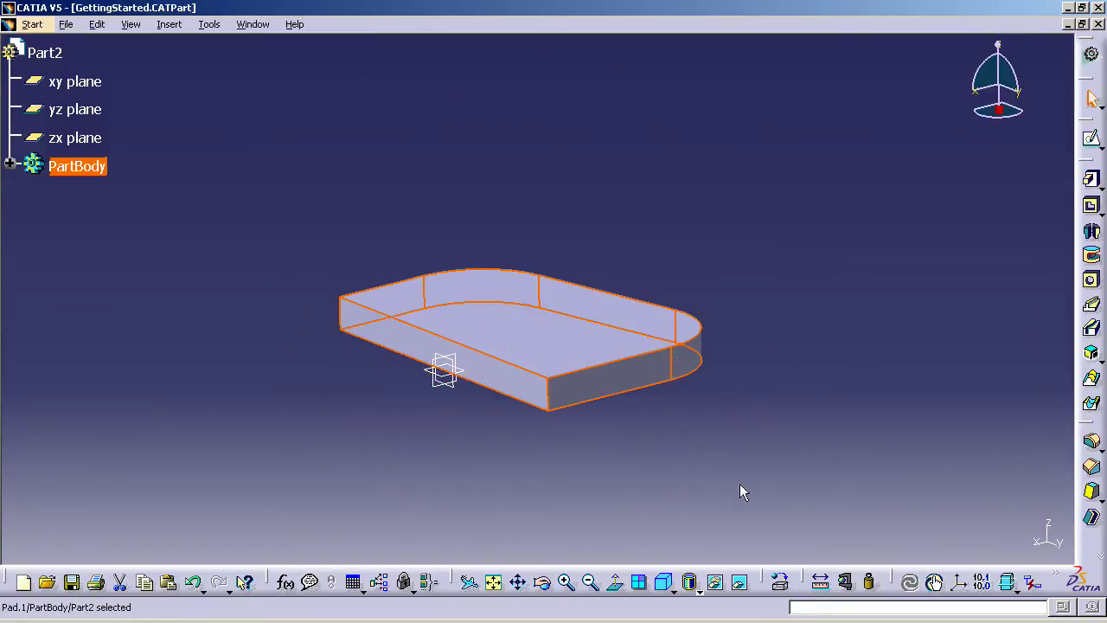
pyautogui.click(828, 287)
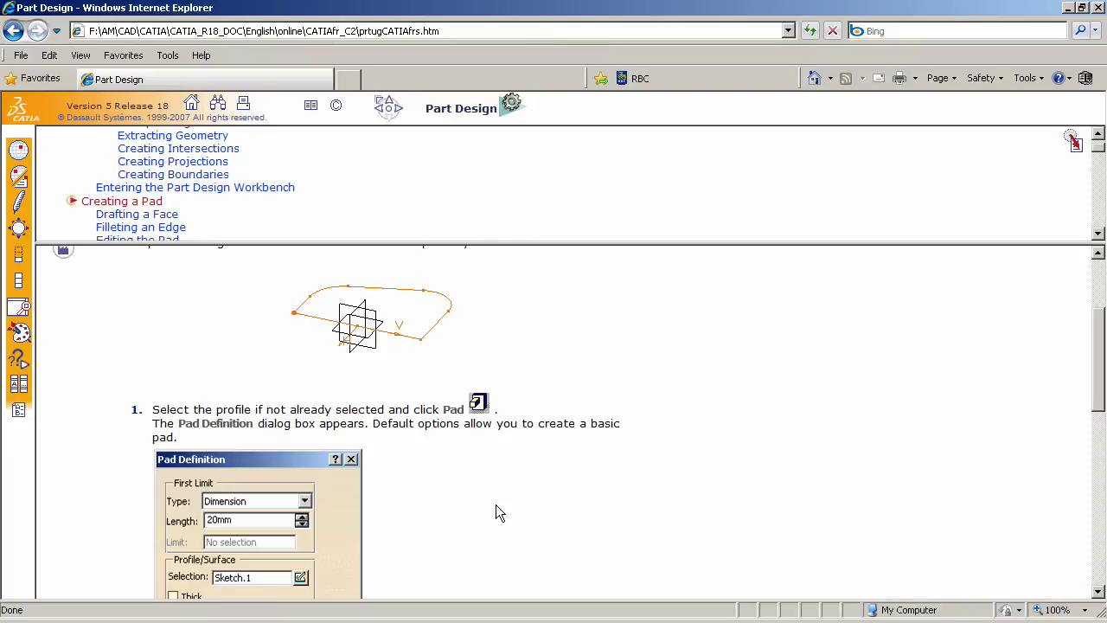
pyautogui.scroll(-10, 432, 402)
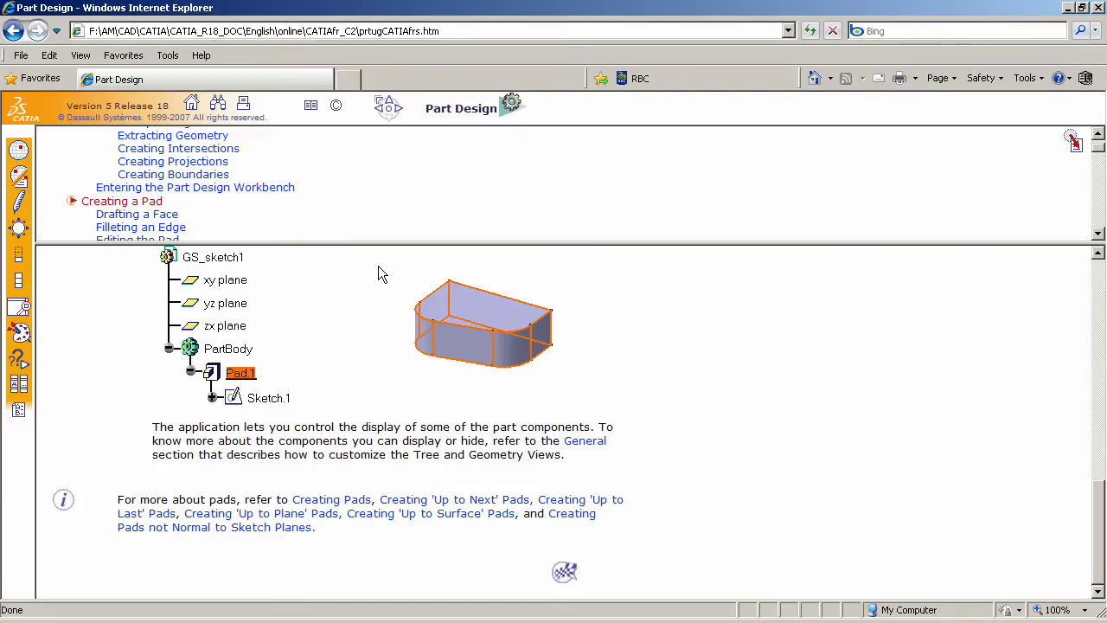
# Scroll the Creating a Pad help page up to the 'Creating a Pad' heading
pyautogui.scroll(8, 379, 271)
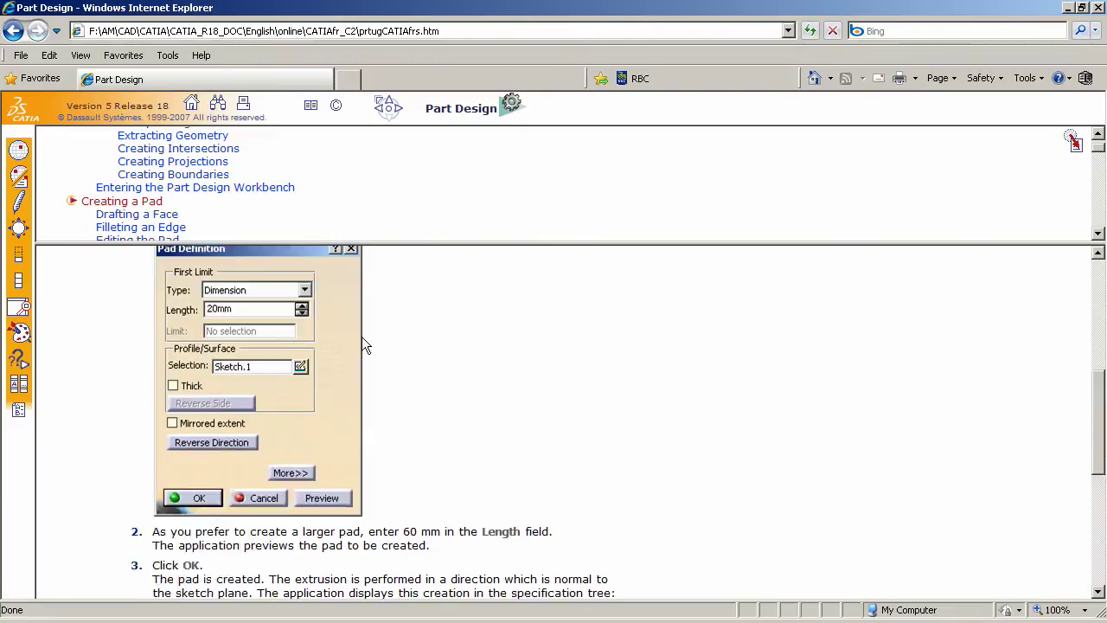
pyautogui.scroll(2, 492, 361)
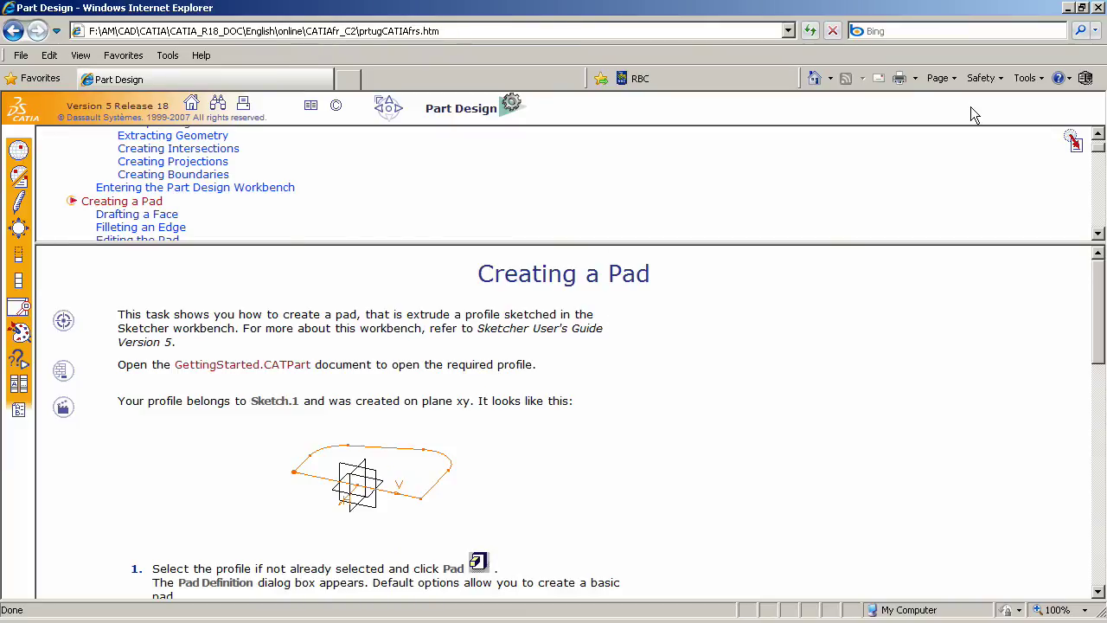
# Close GettingStarted.CATPart in CATIA without saving changes
pyautogui.hotkey('alt', 'Tab')
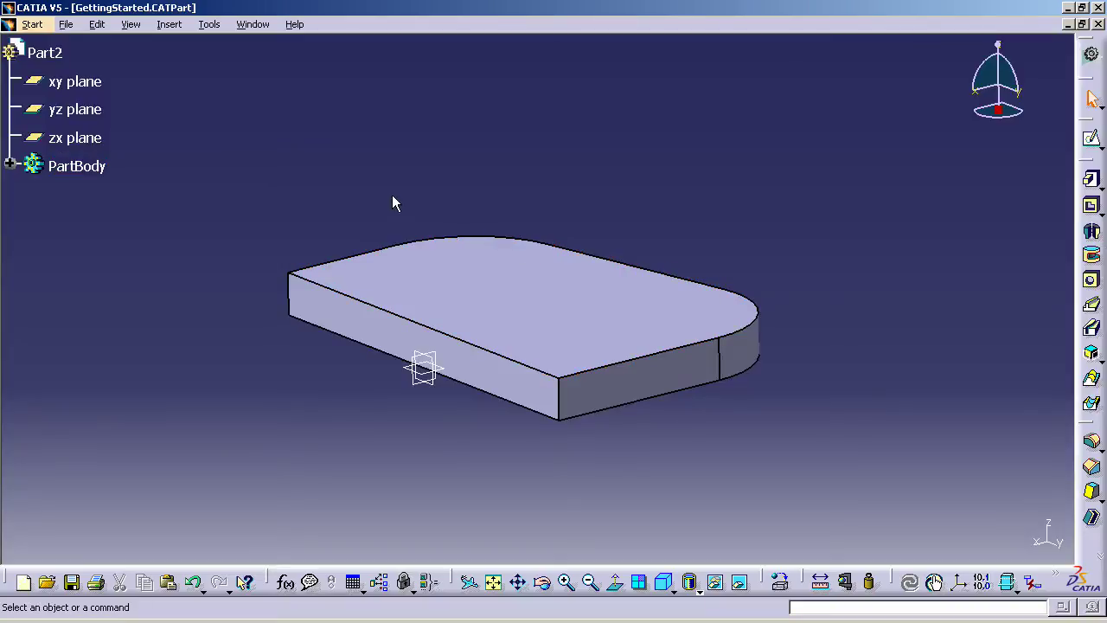
pyautogui.click(1099, 24)
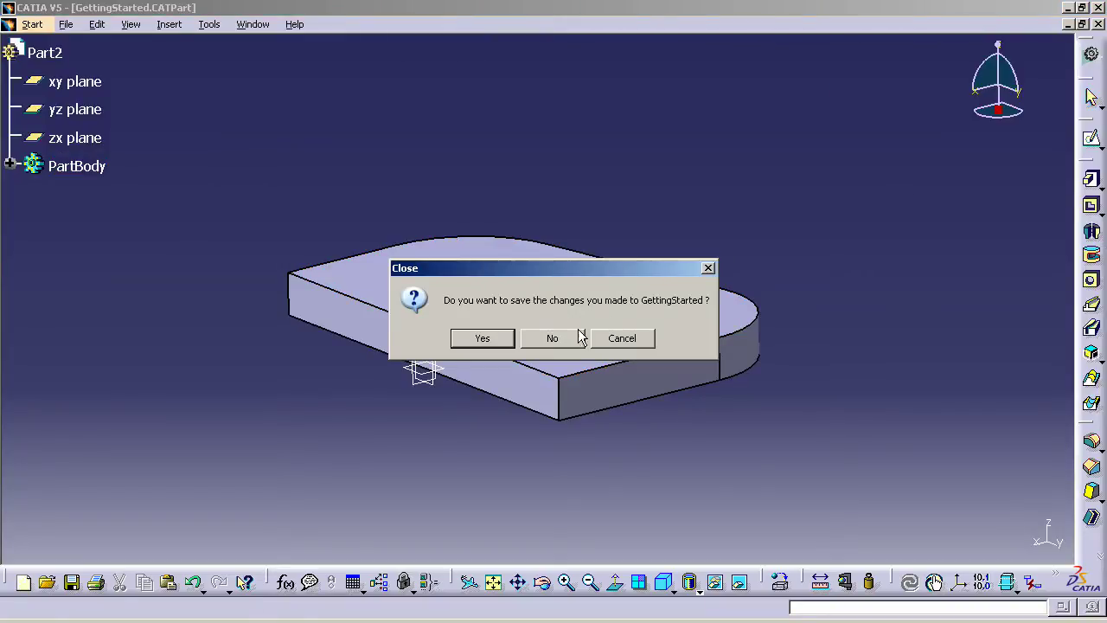
pyautogui.click(542, 336)
# Switch Part1 to Generative Shape Design and move the Operations toolbar aside
pyautogui.click(35, 24)
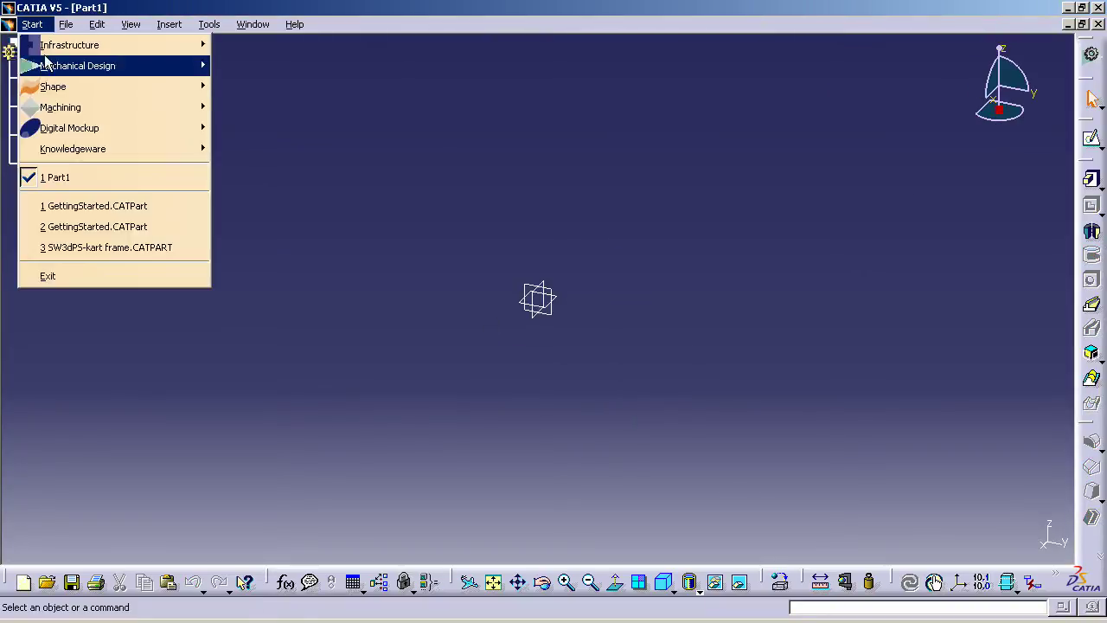
pyautogui.moveTo(58, 94)
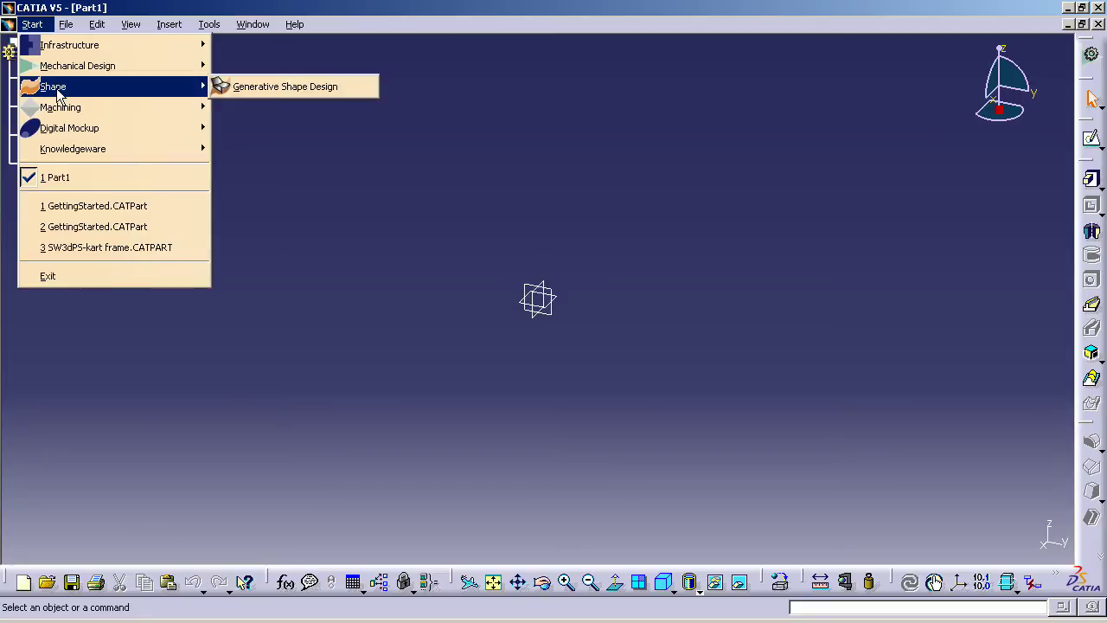
pyautogui.click(346, 90)
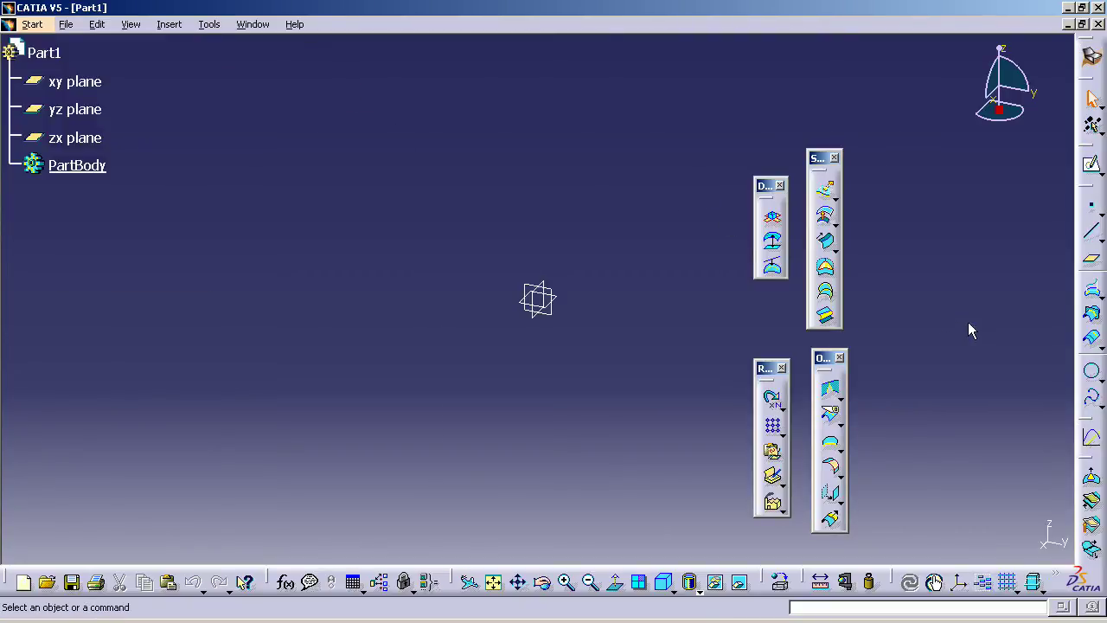
pyautogui.moveTo(826, 363); pyautogui.dragTo(970, 370)
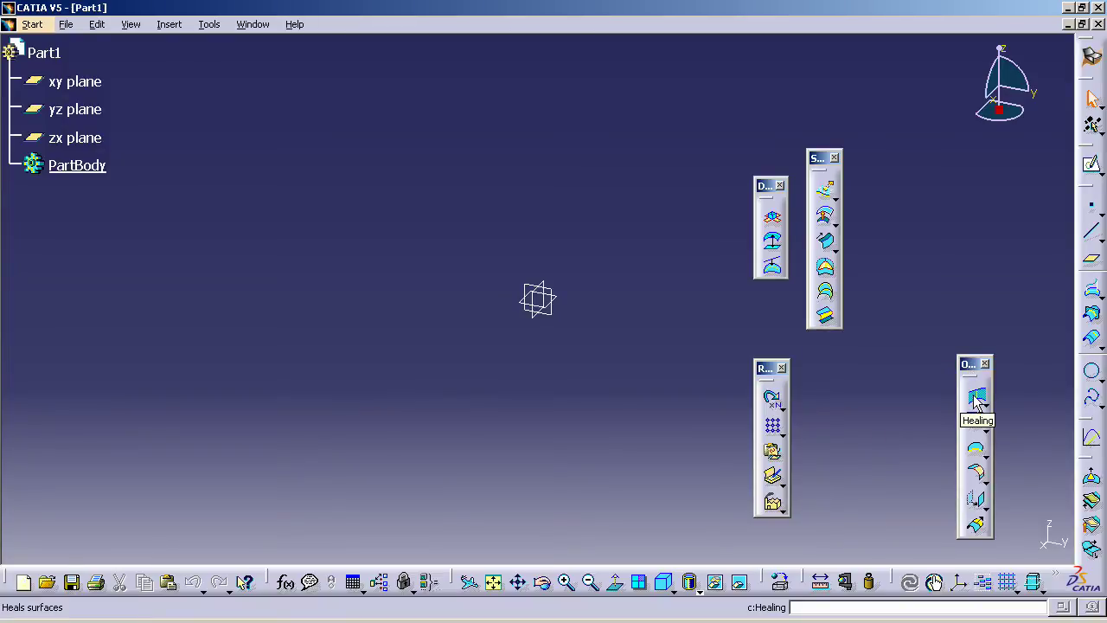
# Launch Healing on Part1 and bring up the Healing Geometry help topic
pyautogui.click(976, 398)
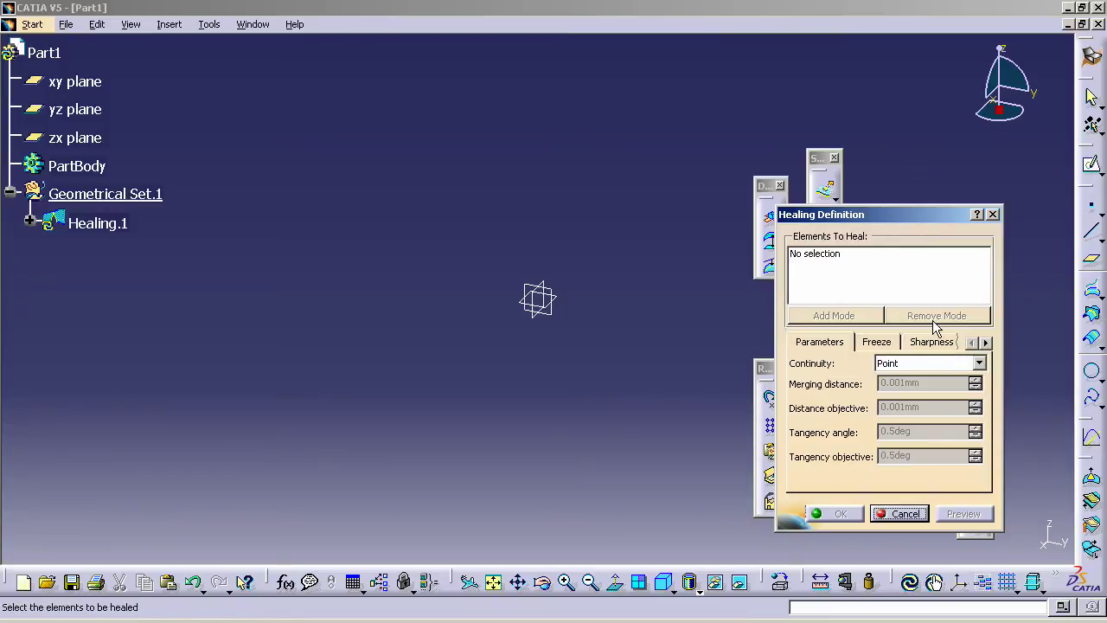
pyautogui.hotkey('alt', 'Tab')
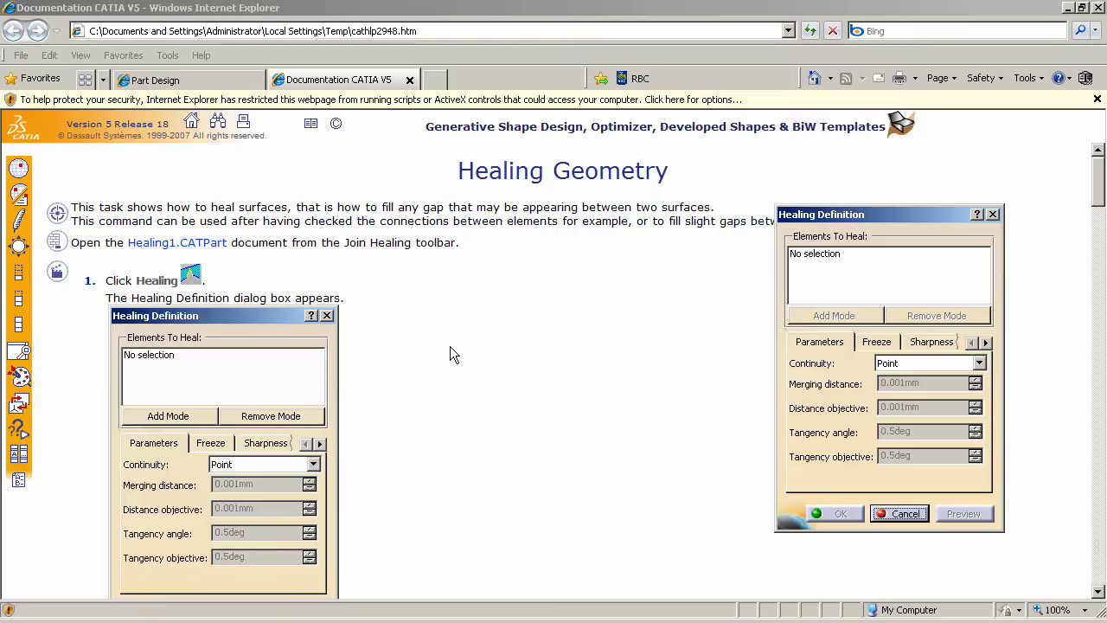
# Open the Healing1.CATPart sample from the Healing Geometry help page
pyautogui.click(156, 246)
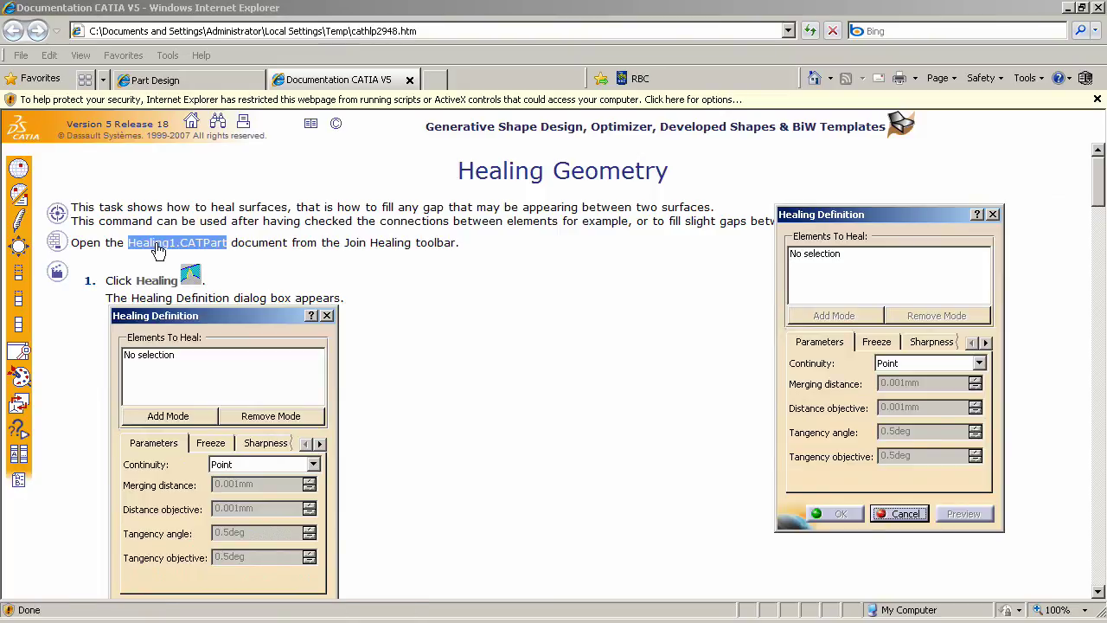
pyautogui.click(526, 388)
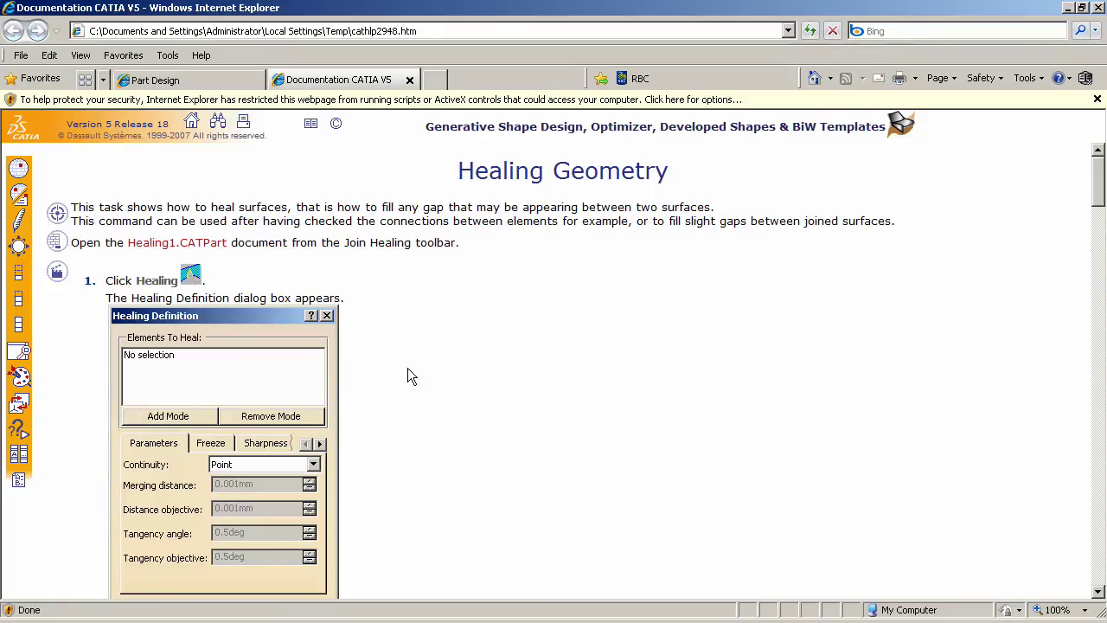
# In Healing1.CATPart, start Healing and select Extrude.1, Extrude.2 and Extrude.3
pyautogui.hotkey('alt', 'Tab')
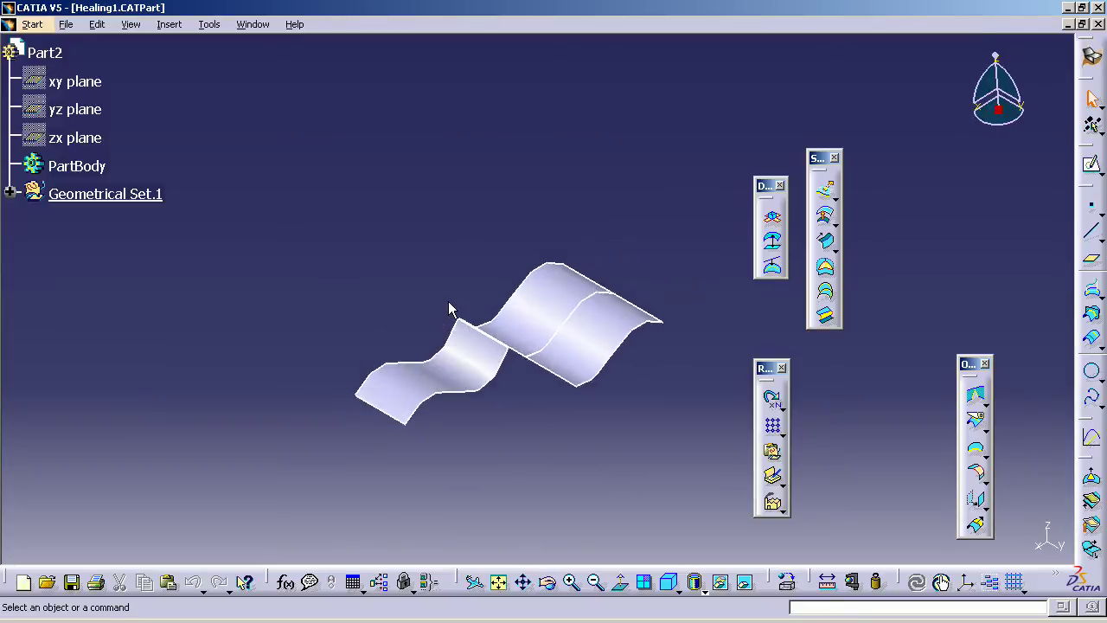
pyautogui.moveTo(449, 304)
pyautogui.mouseDown(button='middle')
pyautogui.moveTo(592, 351)
pyautogui.moveTo(473, 396)
pyautogui.moveTo(519, 380)
pyautogui.moveTo(552, 421)
pyautogui.mouseUp(button='middle')
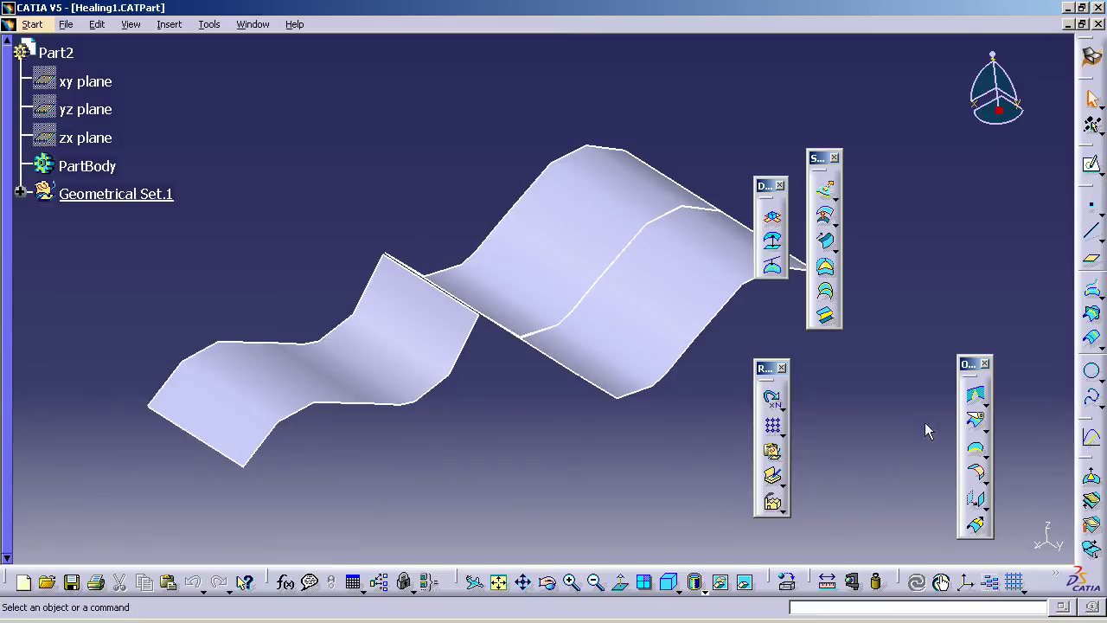
pyautogui.click(976, 395)
pyautogui.moveTo(606, 352)
pyautogui.mouseDown(button='middle')
pyautogui.moveTo(425, 433)
pyautogui.moveTo(346, 444)
pyautogui.moveTo(464, 418)
pyautogui.moveTo(383, 408)
pyautogui.mouseUp(button='middle')
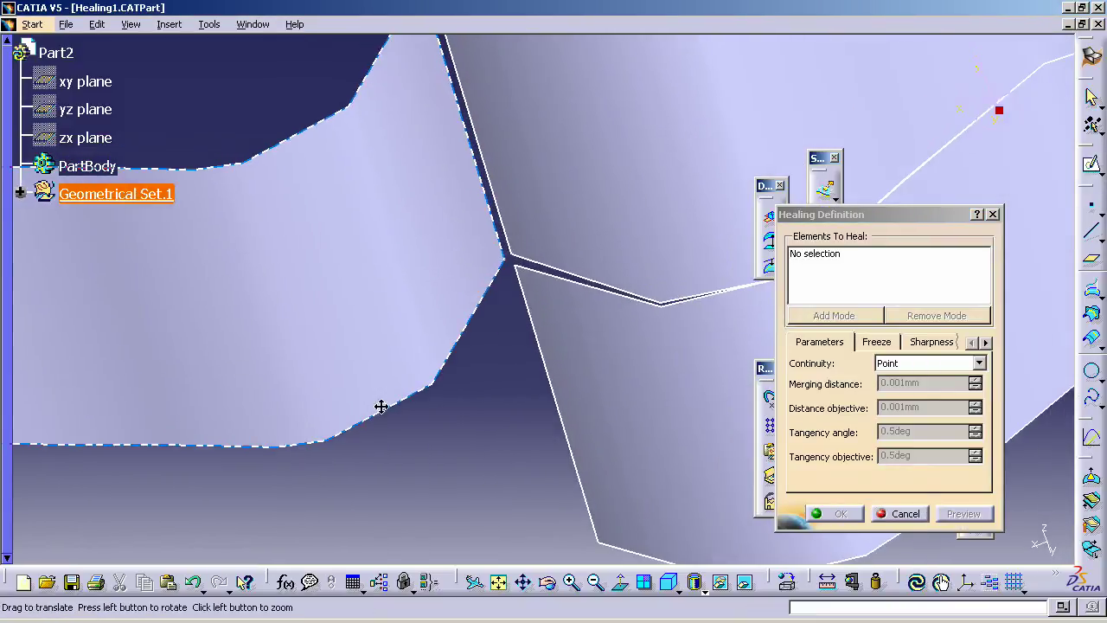
pyautogui.click(574, 482)
pyautogui.click(584, 250)
pyautogui.click(432, 324)
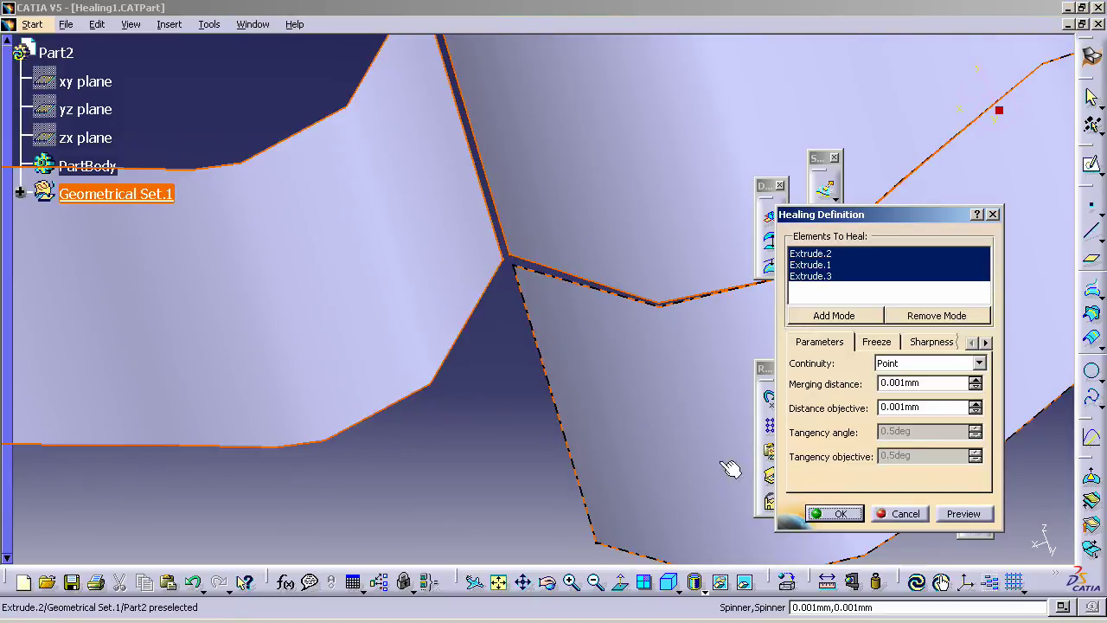
# Set the merging distance to 1mm, preview, and confirm the healing
pyautogui.doubleClick(905, 384)
pyautogui.write('1')
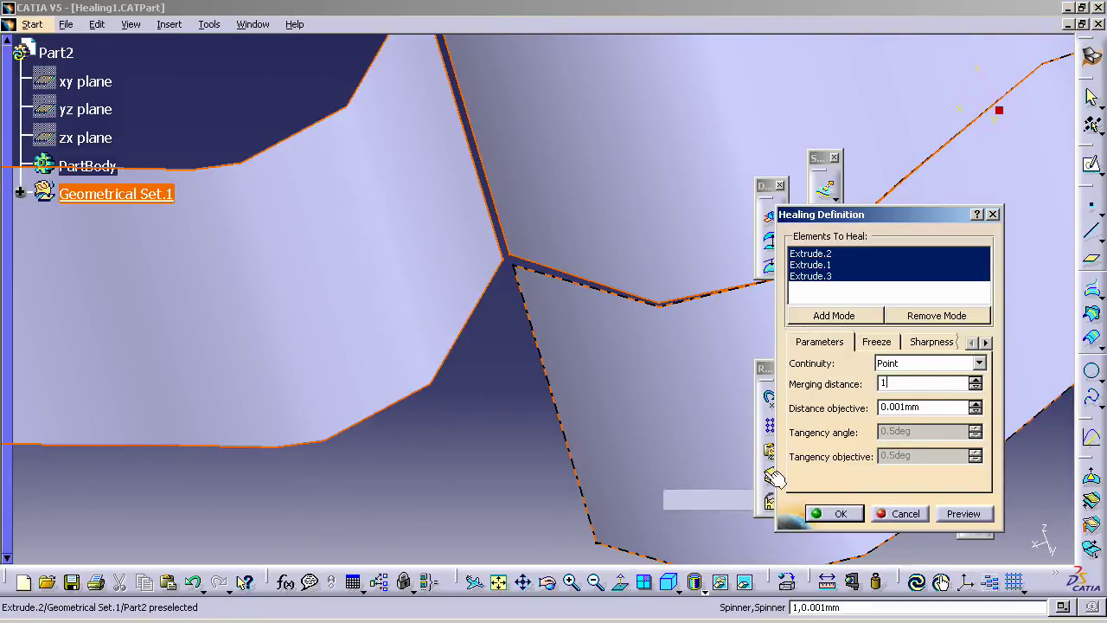
pyautogui.click(964, 514)
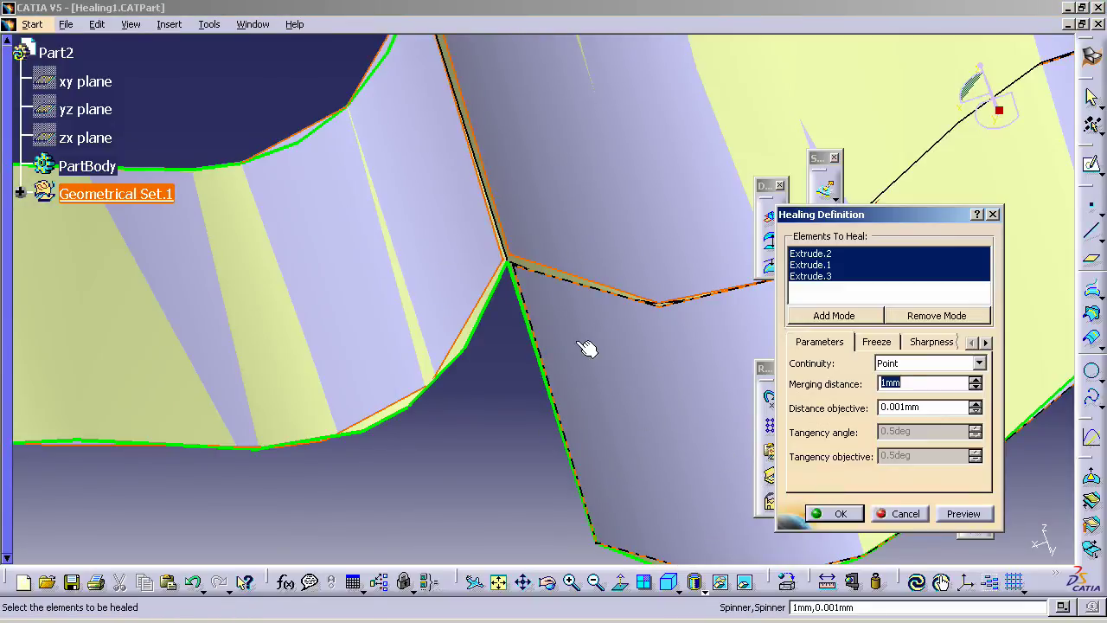
pyautogui.moveTo(587, 348)
pyautogui.keyDown('ctrl'); pyautogui.mouseDown(button='middle')
pyautogui.moveTo(559, 396)
pyautogui.moveTo(525, 316)
pyautogui.moveTo(563, 349)
pyautogui.mouseUp(button='middle'); pyautogui.keyUp('ctrl')
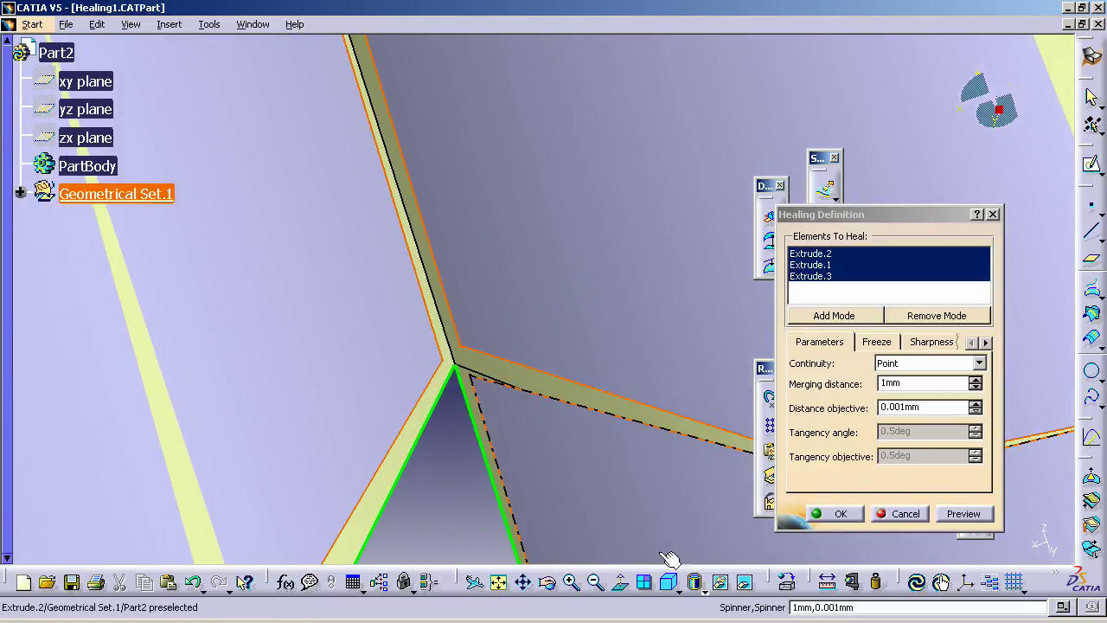
pyautogui.click(826, 514)
pyautogui.moveTo(816, 514)
pyautogui.mouseDown(button='middle')
pyautogui.moveTo(449, 352)
pyautogui.moveTo(522, 435)
pyautogui.moveTo(563, 453)
pyautogui.moveTo(519, 416)
pyautogui.mouseUp(button='middle')
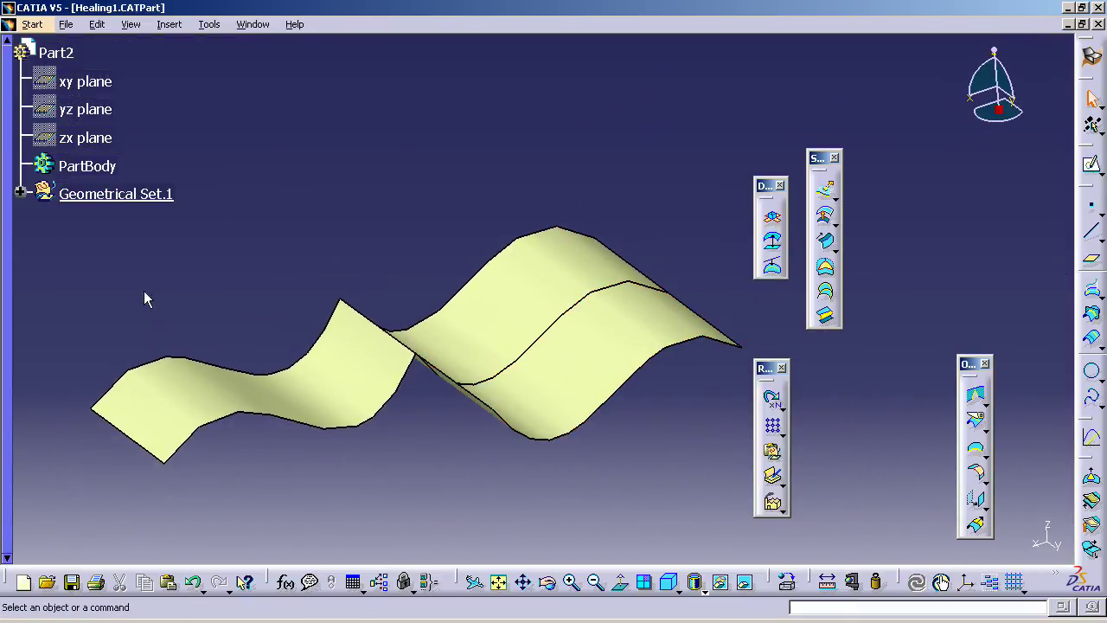
# Expand Geometrical Set.1 to show Extrude.1–Extrude.4 and the new Healing.1 feature
pyautogui.click(19, 194)
pyautogui.scroll(-4, 251, 260)
pyautogui.moveTo(249, 272); pyautogui.dragTo(340, 292, button='middle')
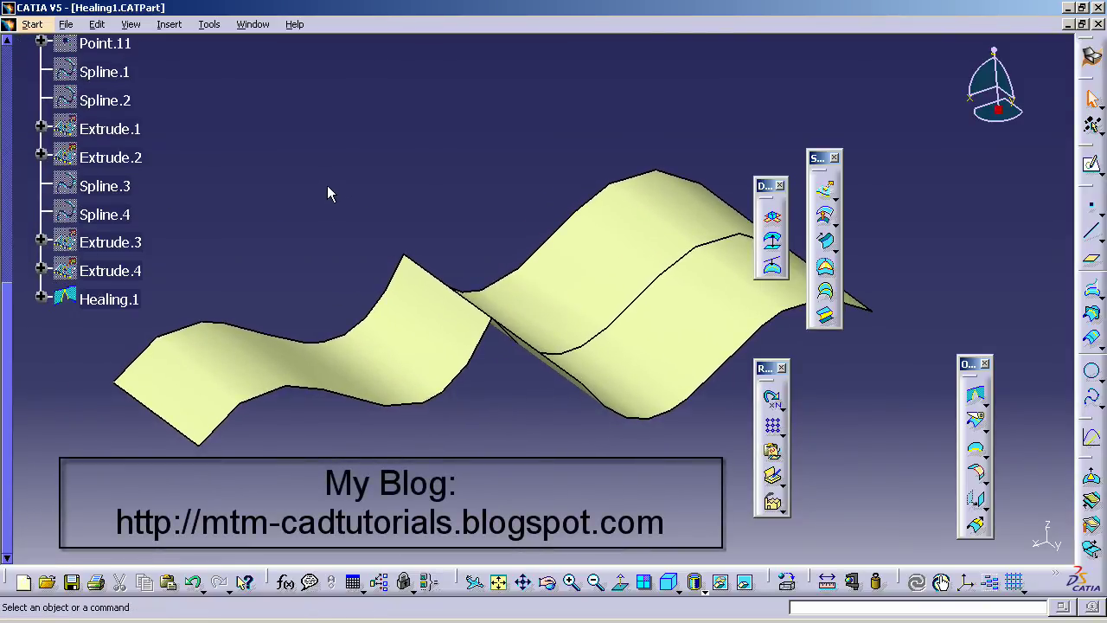